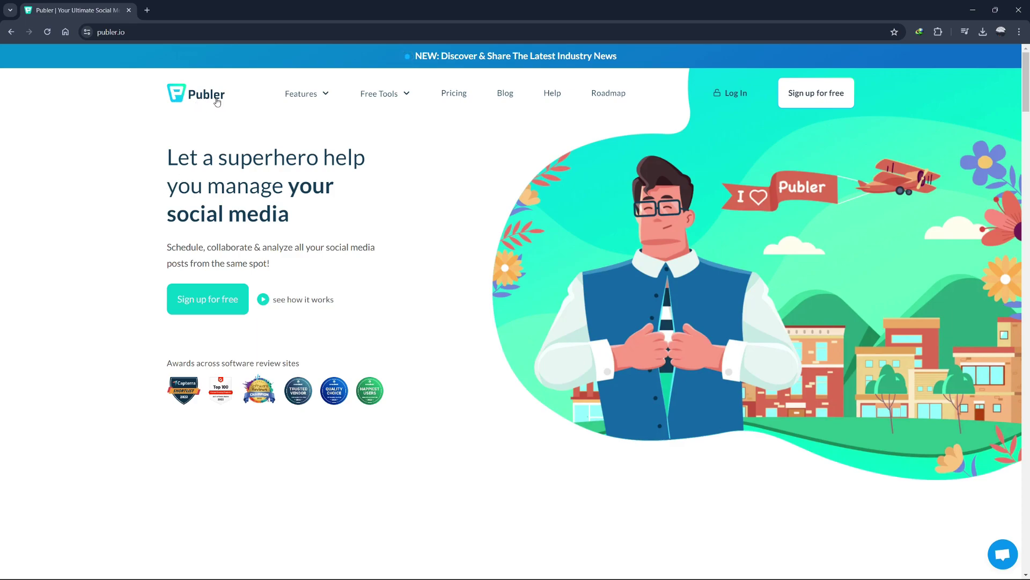
Skim the Publer homepage, then open the 'Sign up for free' page
left_click_drag(289, 184, 330, 217)
left_click(357, 224)
scroll(909, 184, "down", 3)
scroll(910, 184, "down", 3)
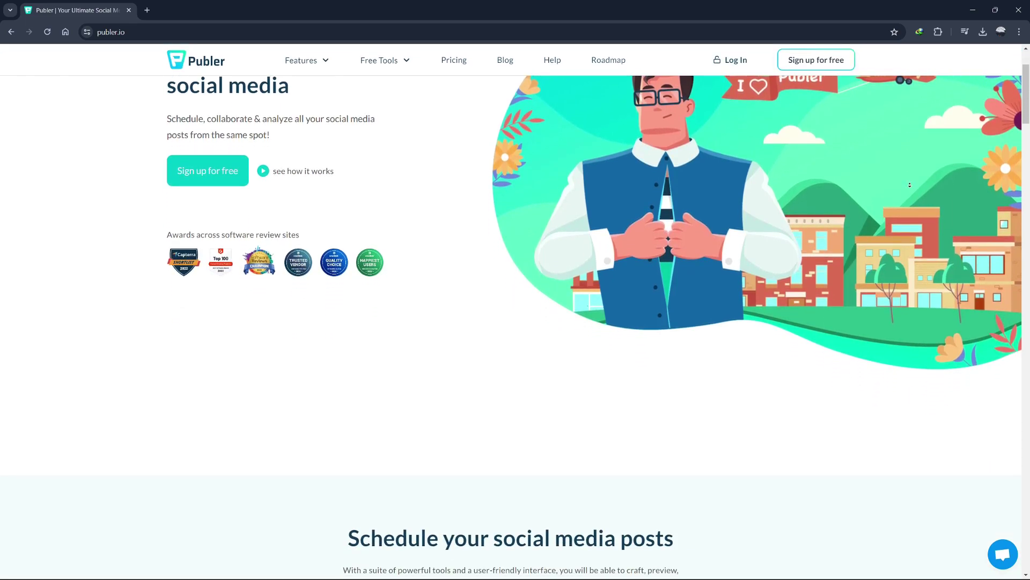
scroll(910, 185, "down", 2)
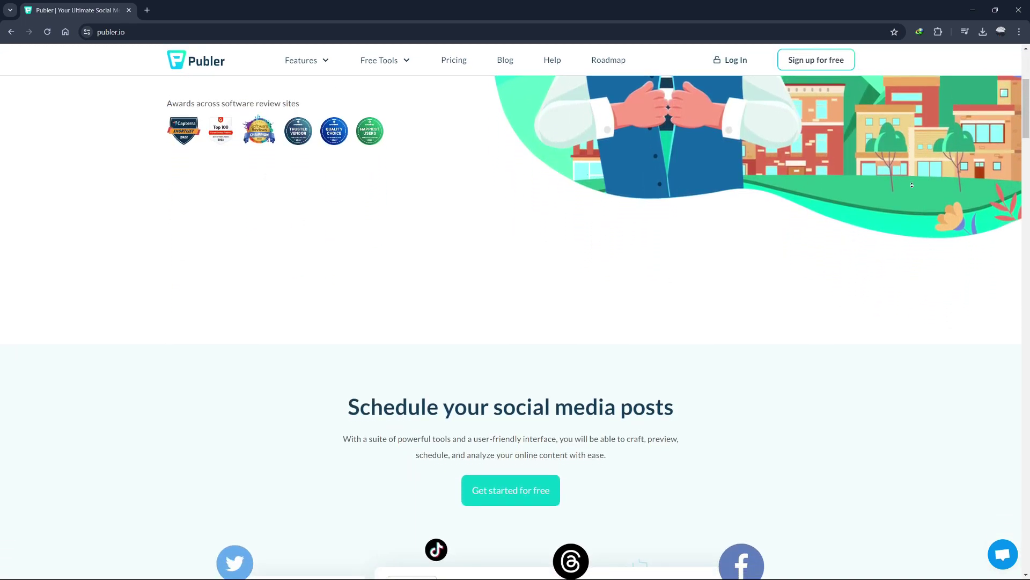
scroll(924, 186, "up", 1)
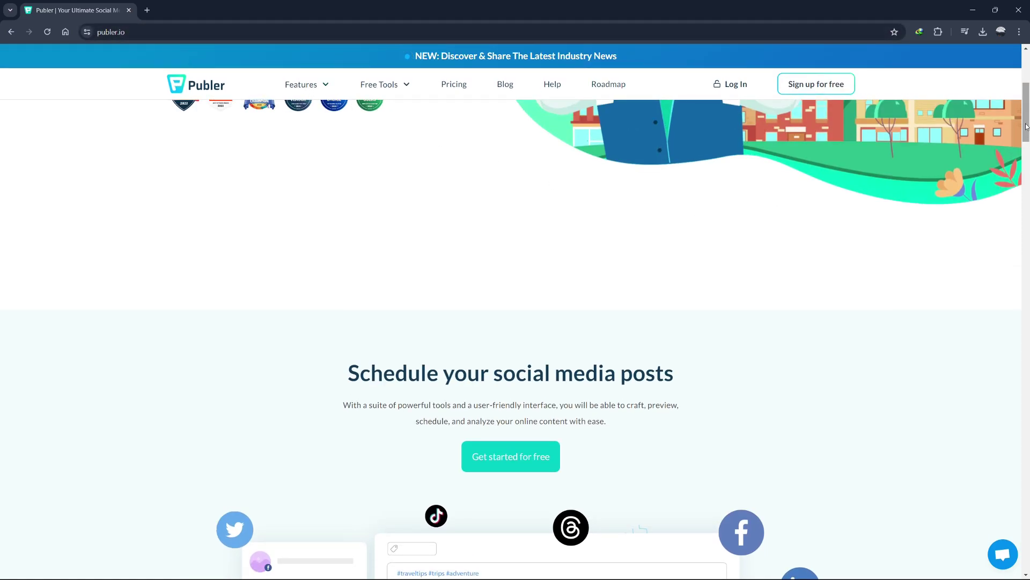
left_click_drag(1027, 123, 1026, 86)
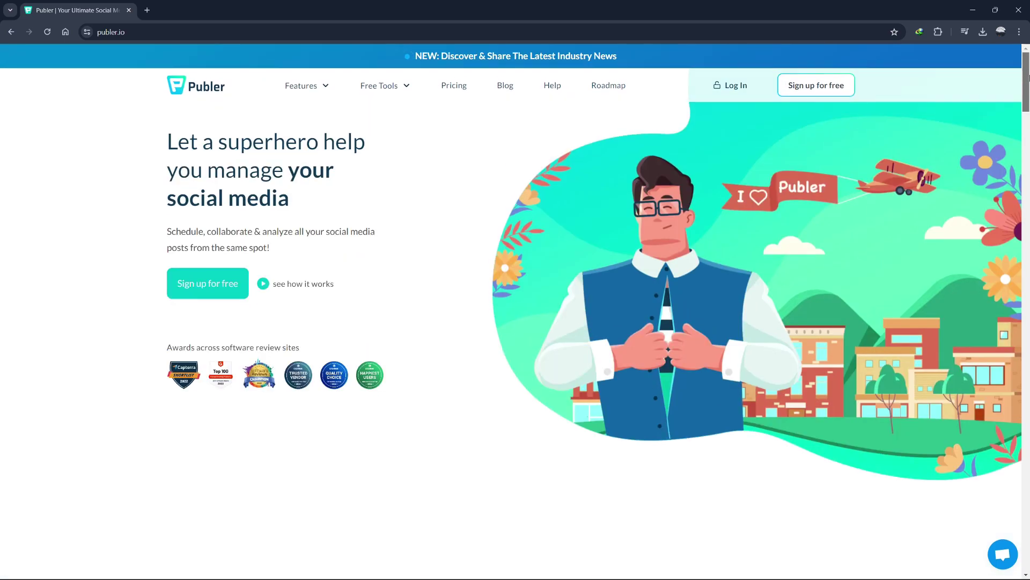
left_click(191, 304)
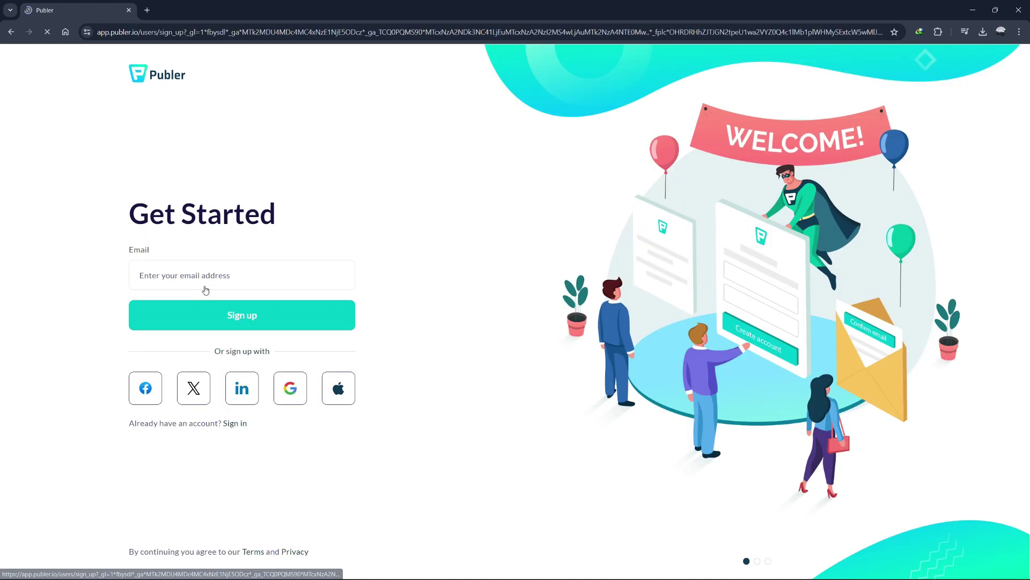
Start the email field on the sign-up form and dismiss its saved-address suggestions
left_click(200, 277)
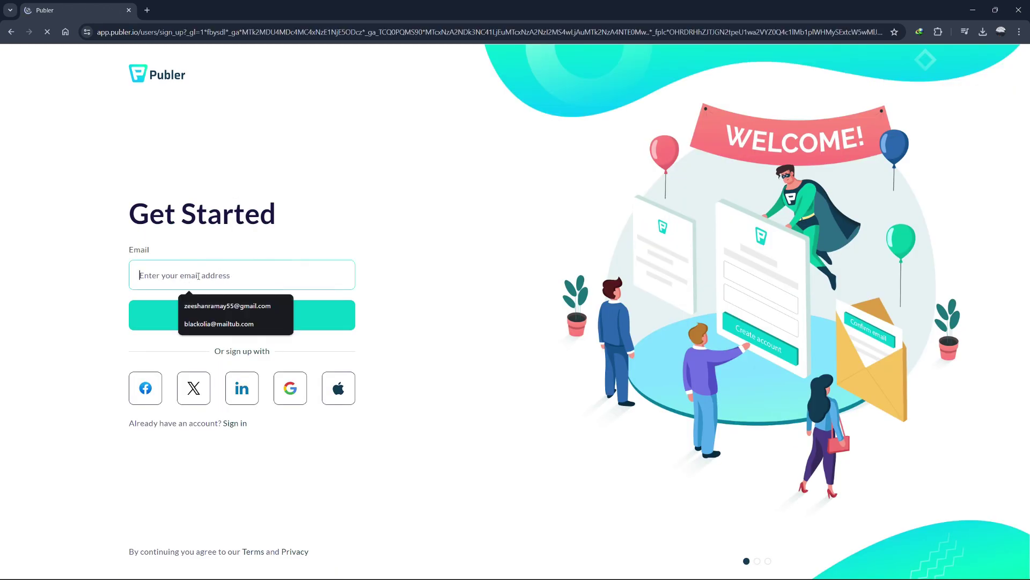
left_click(134, 350)
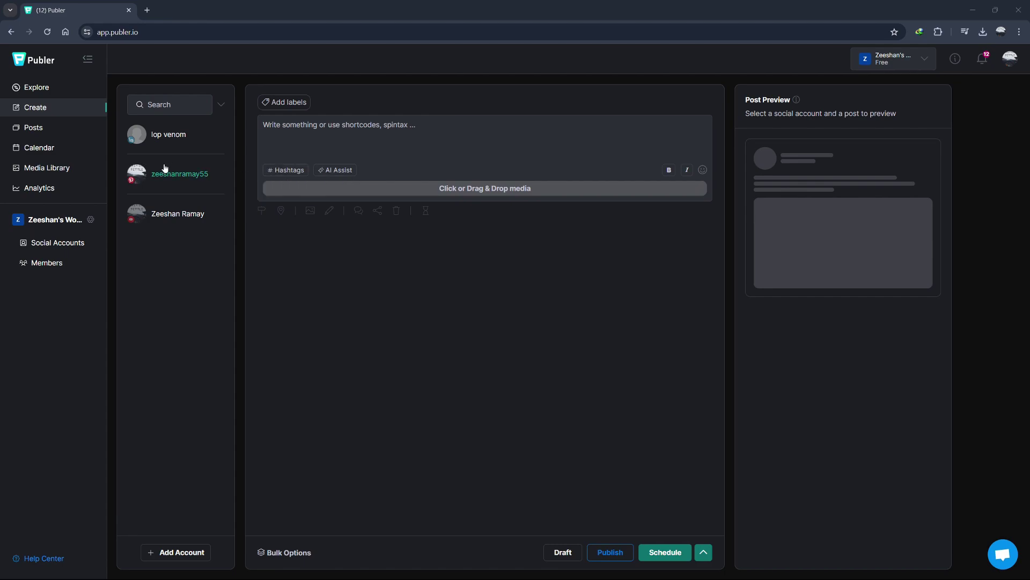
Open Social Accounts and scroll down to the Facebook entry
left_click(87, 246)
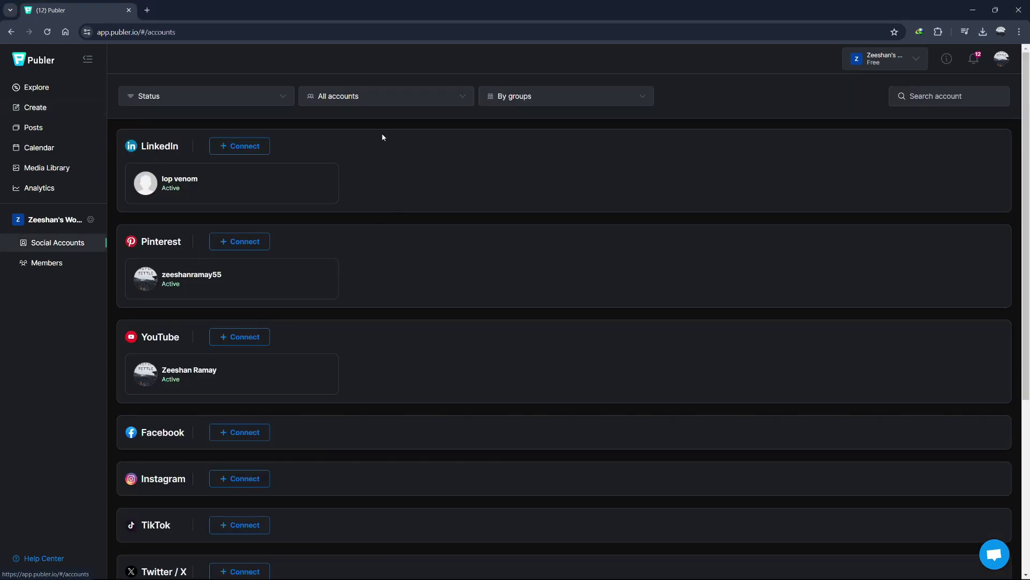
scroll(257, 204, "down", 2)
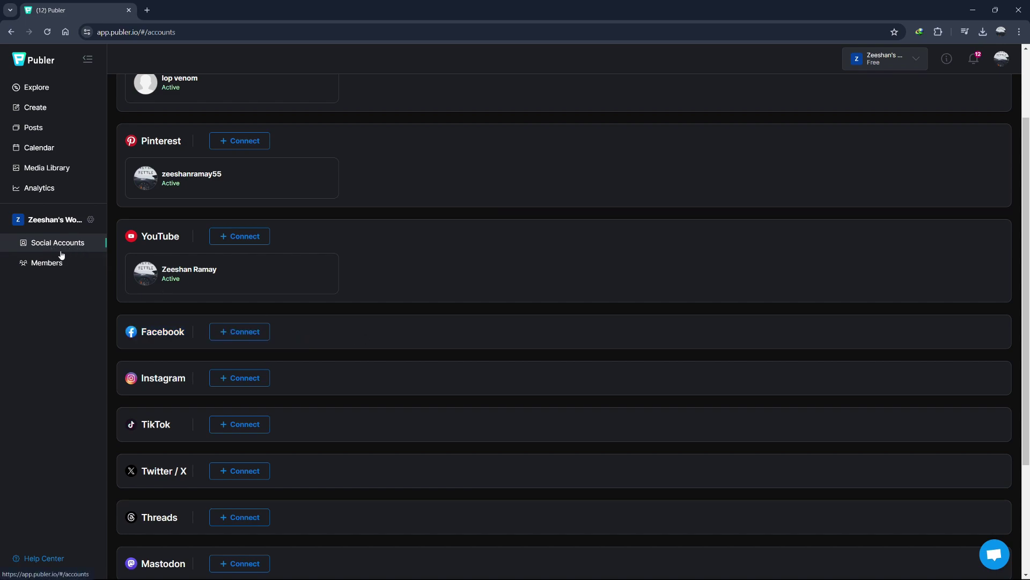
scroll(61, 252, "down", 1)
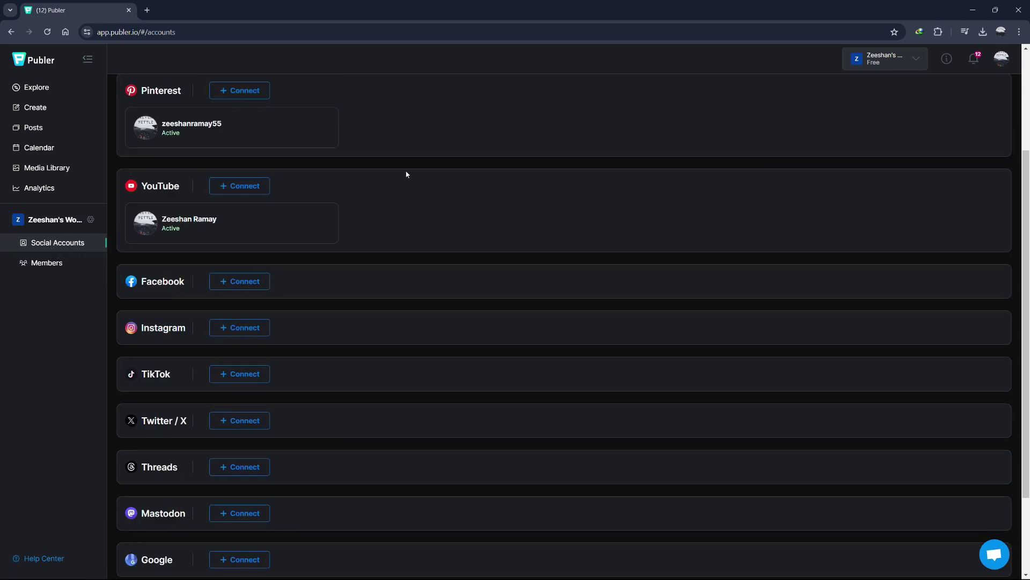
scroll(233, 177, "down", 2)
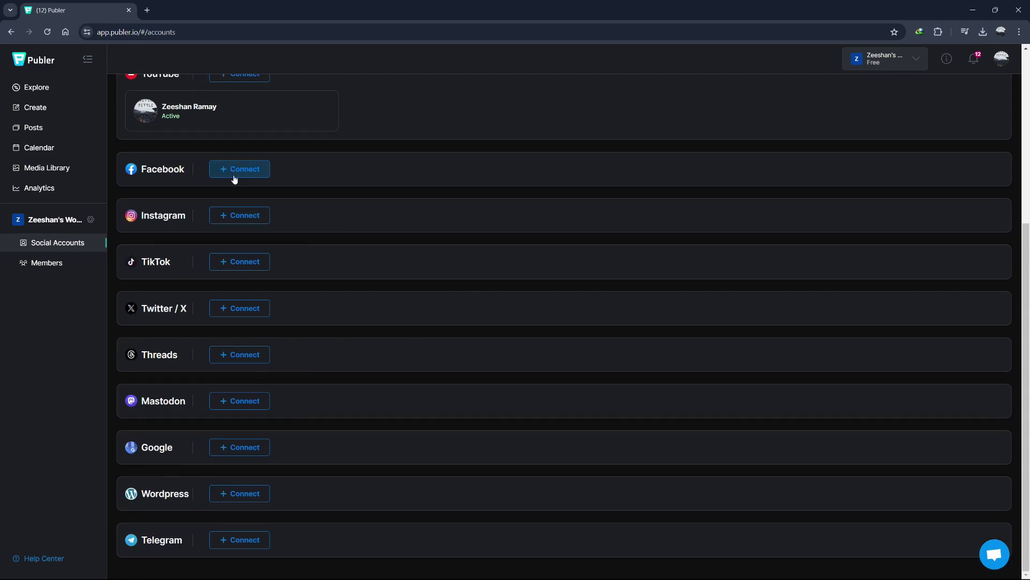
Choose to connect a Facebook Profile and submit the Log Into Facebook page
left_click(244, 175)
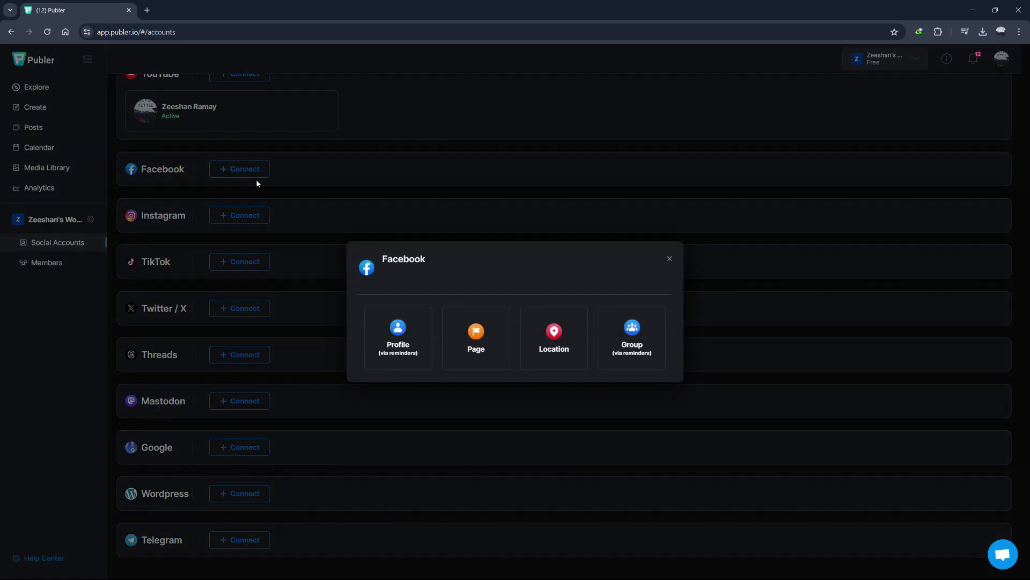
left_click(406, 336)
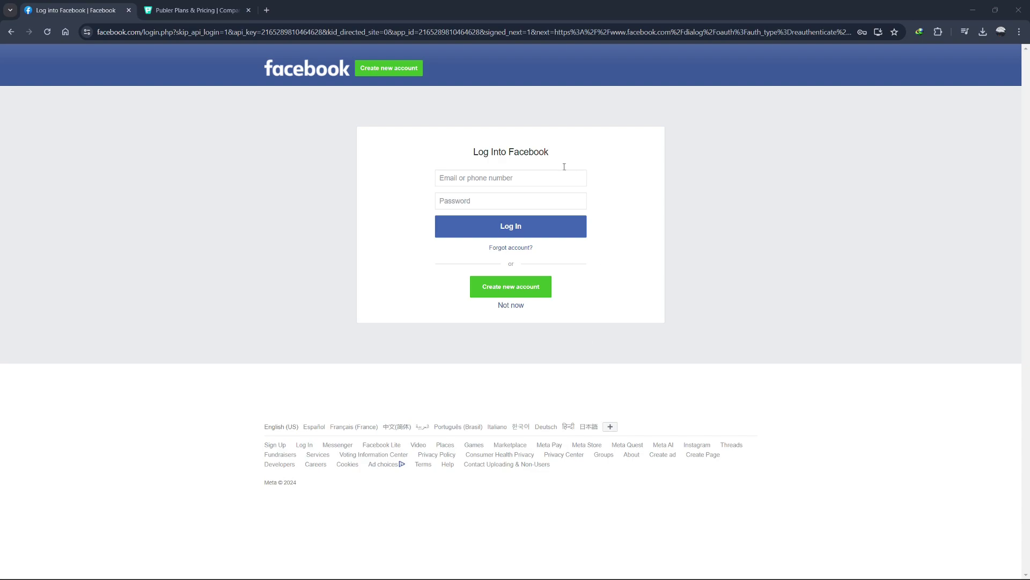
left_click_drag(462, 159, 578, 161)
left_click(465, 169)
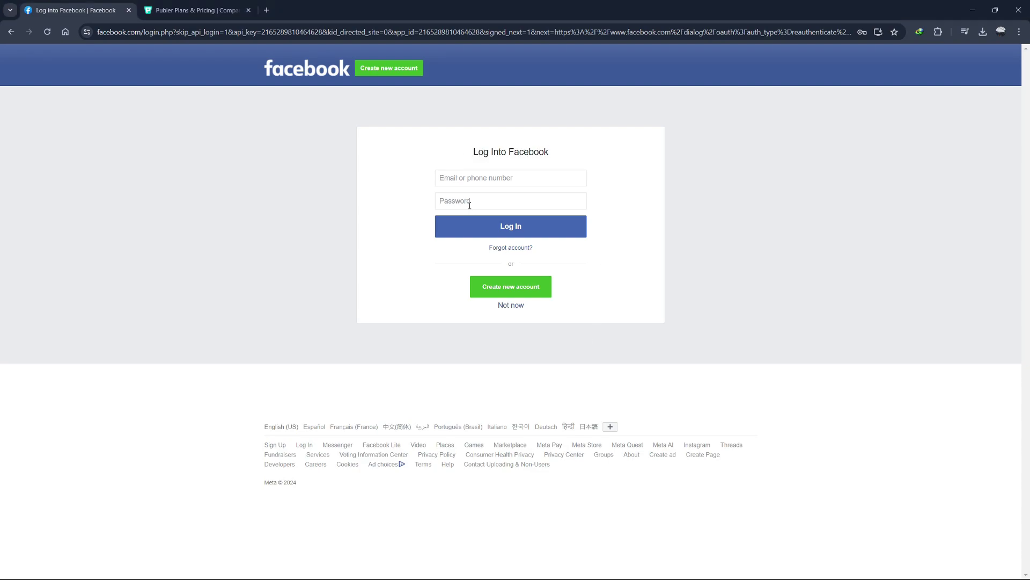
left_click(509, 236)
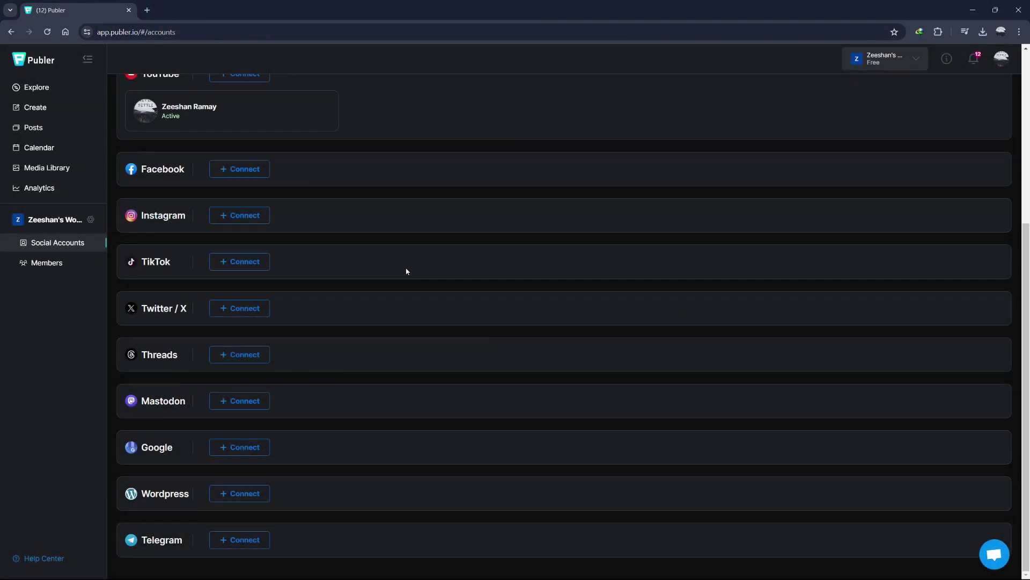
Scroll back up Social Accounts and return to the Create post composer
scroll(406, 272, "up", 3)
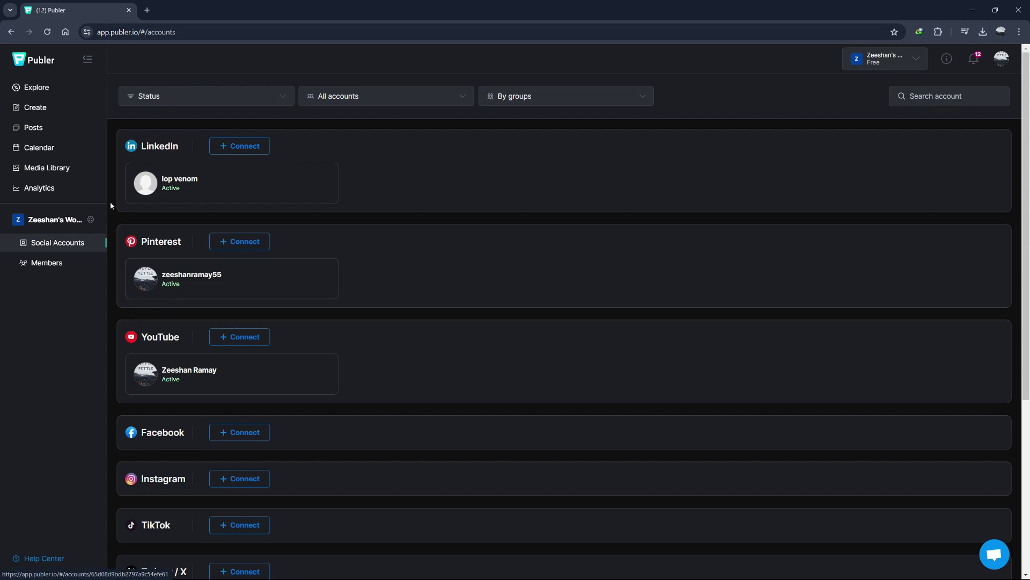
left_click(41, 110)
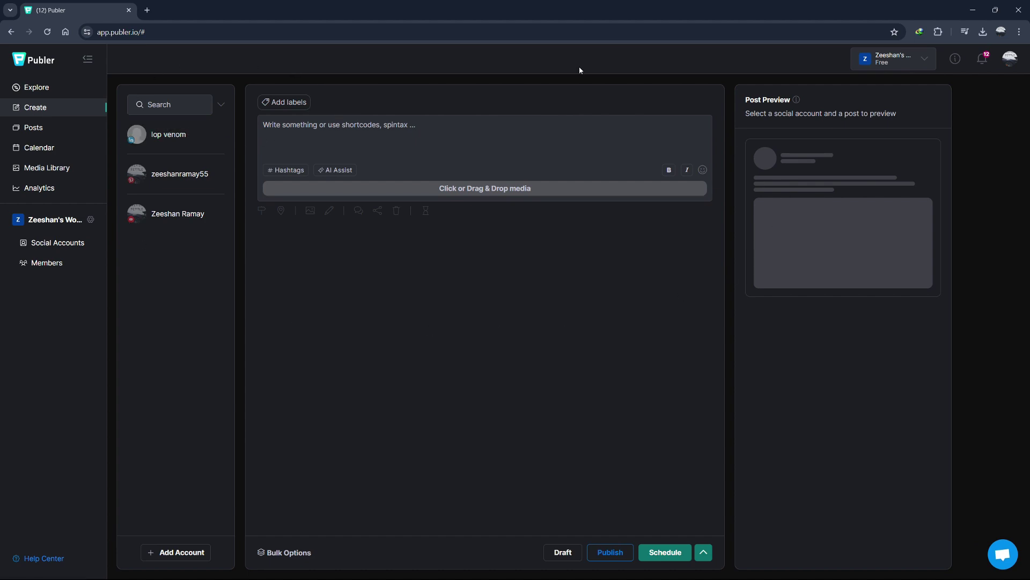
Select the Pinterest and LinkedIn accounts, leaving YouTube off, and show hashtag suggestions
left_click(423, 127)
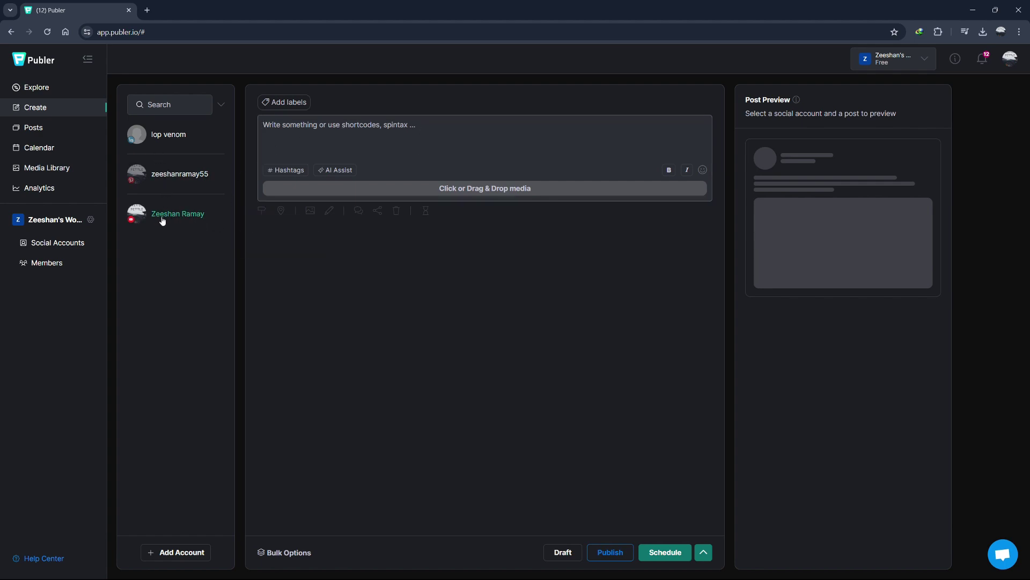
left_click(165, 177)
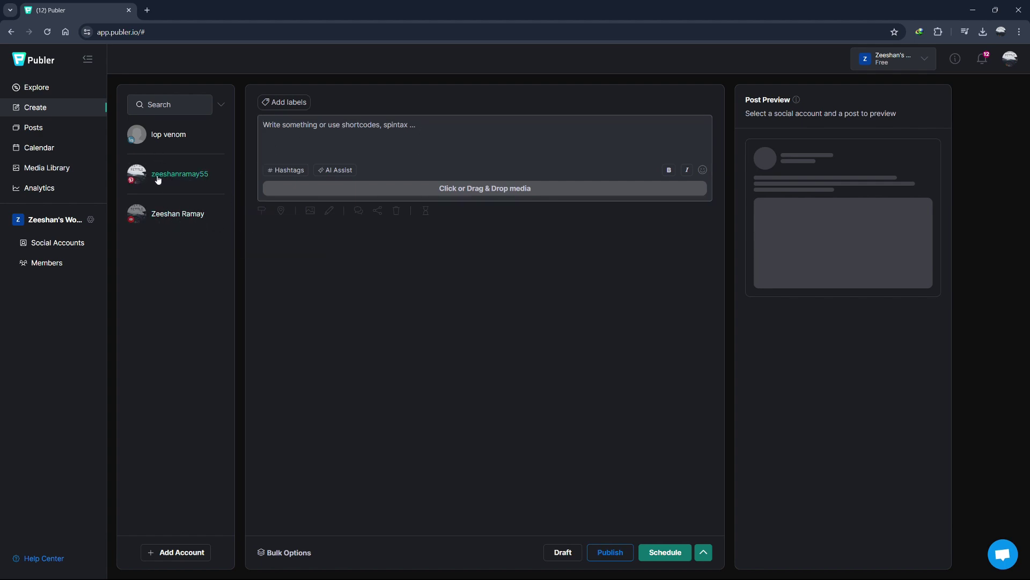
left_click(154, 140)
left_click(149, 138)
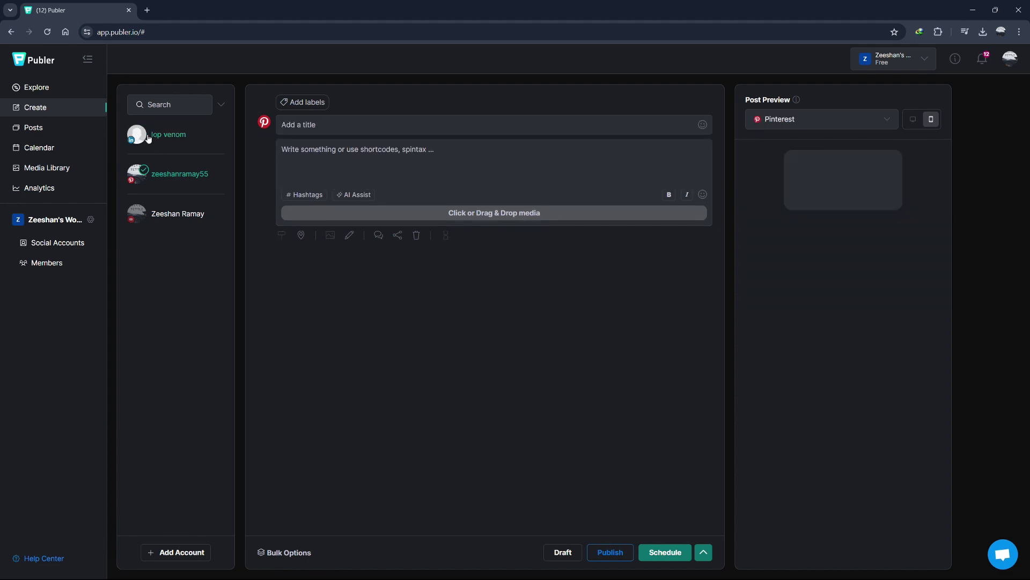
left_click(149, 138)
left_click(190, 213)
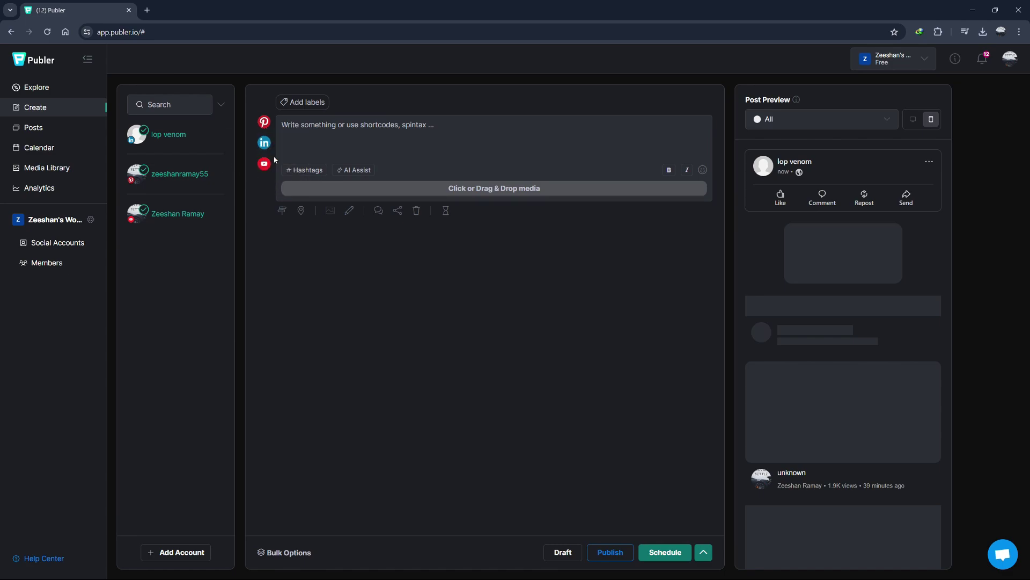
left_click(177, 213)
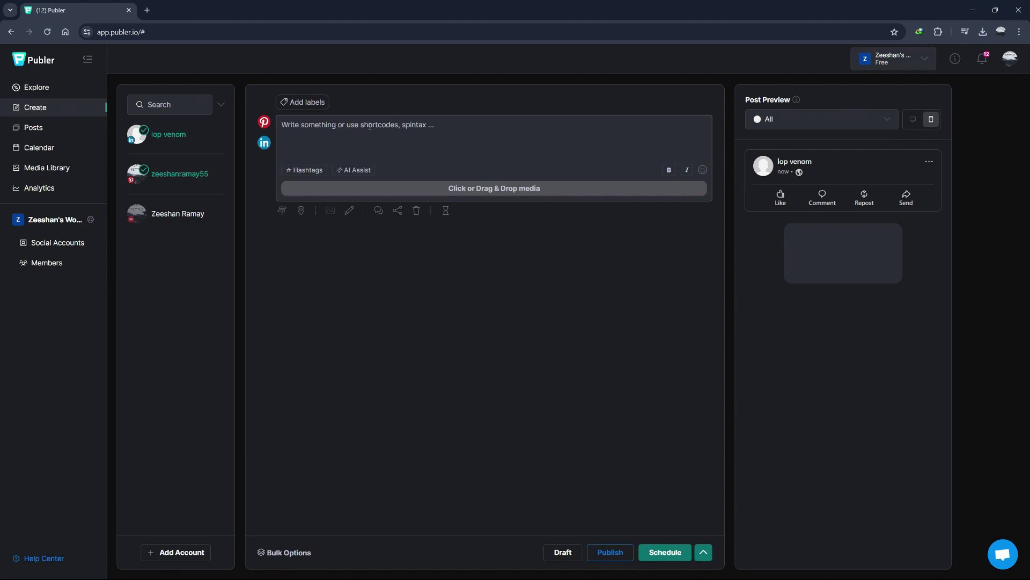
left_click(298, 169)
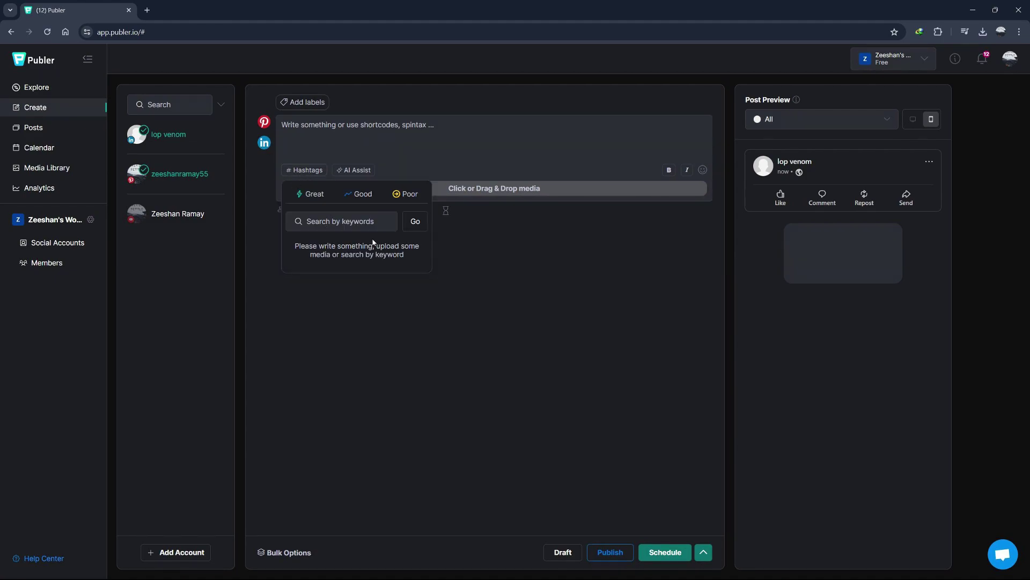
Open the AI Assist prompt and close it without generating text
left_click(356, 169)
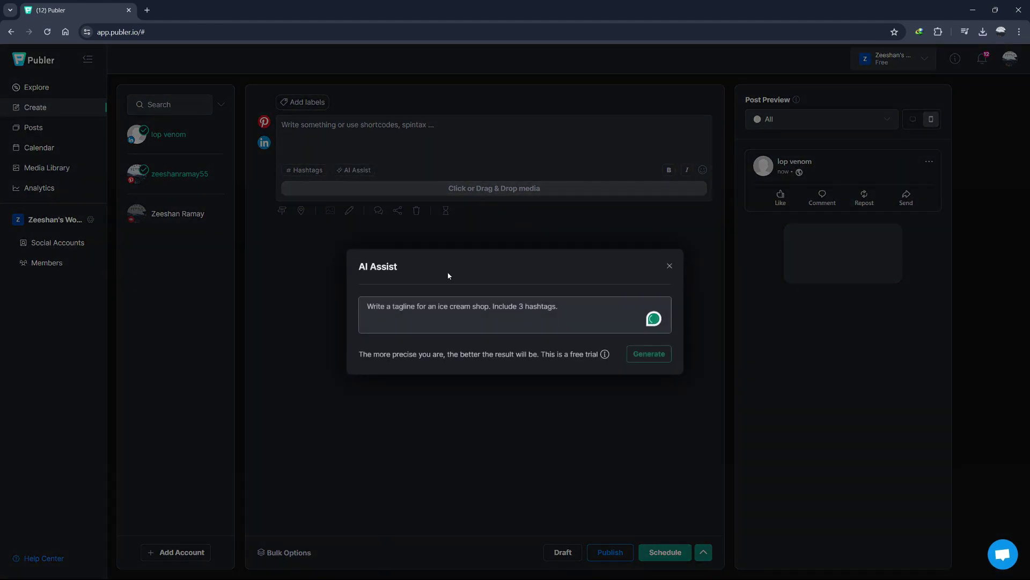
left_click(669, 265)
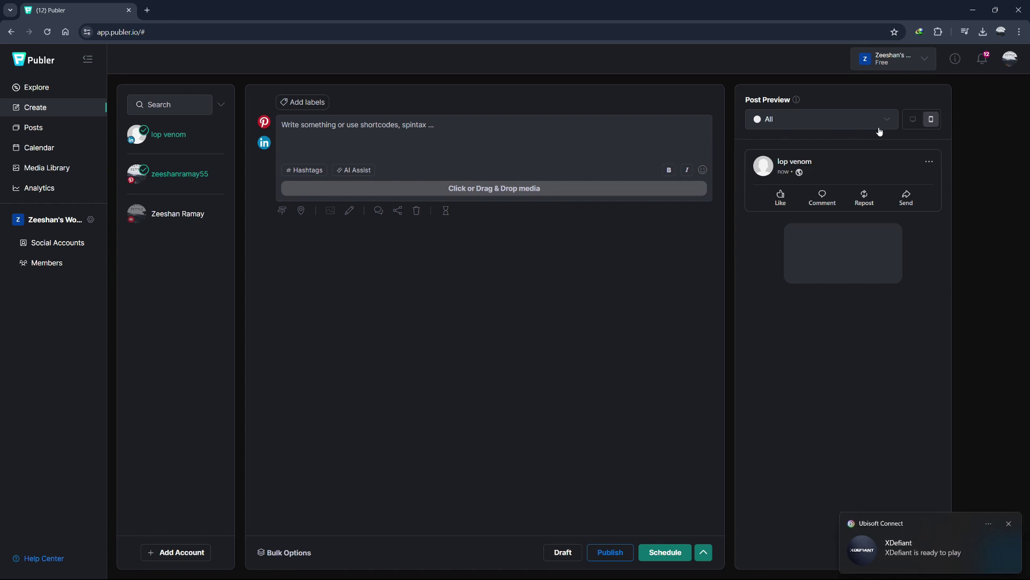
Type 'Post' into the editor and view it in the desktop preview layout
left_click(914, 121)
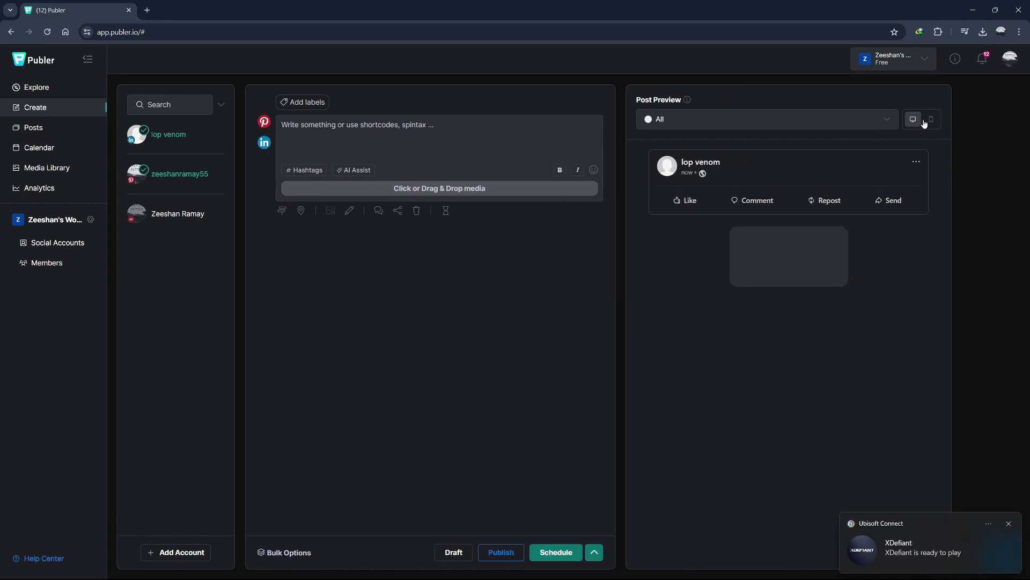
left_click(929, 121)
left_click(574, 138)
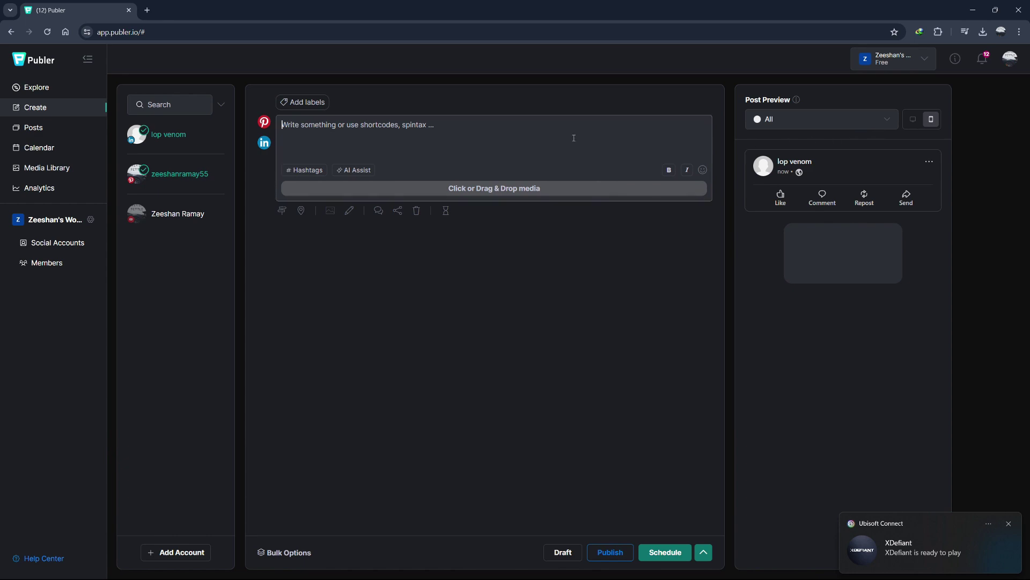
type("Post")
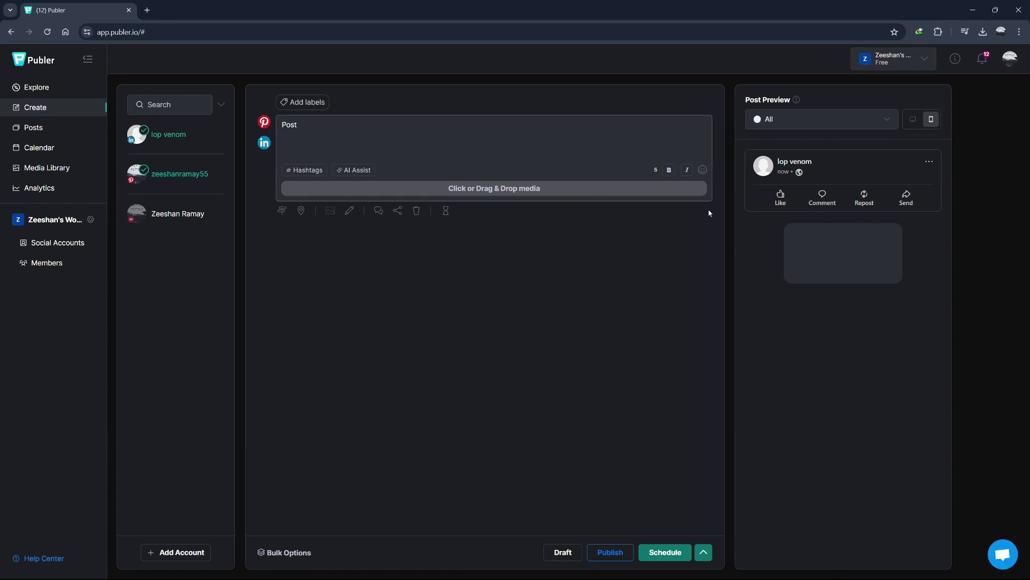
left_click(919, 124)
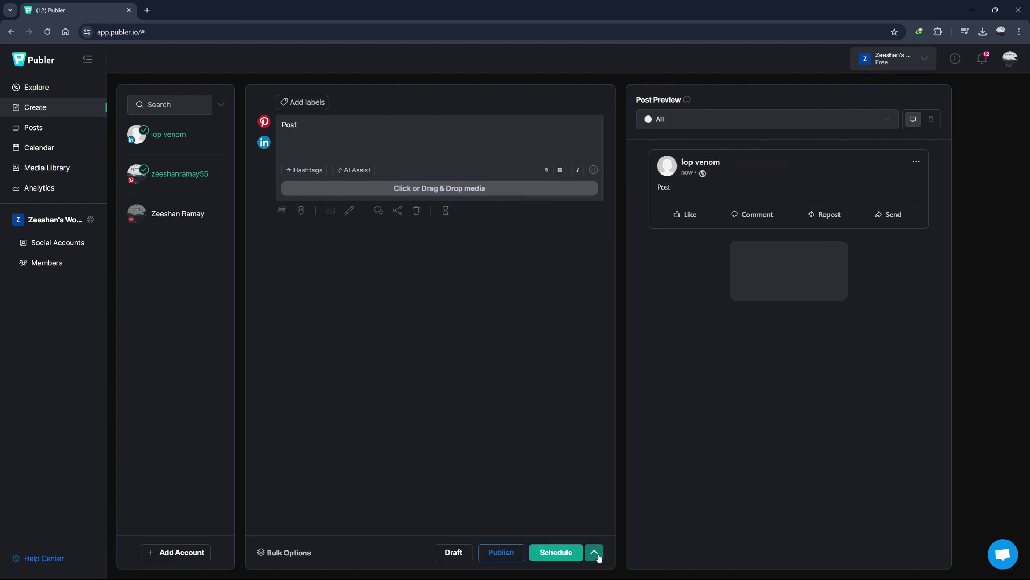
Schedule the post for Thu May 30 at 16:28 Asia/Karachi
left_click(594, 552)
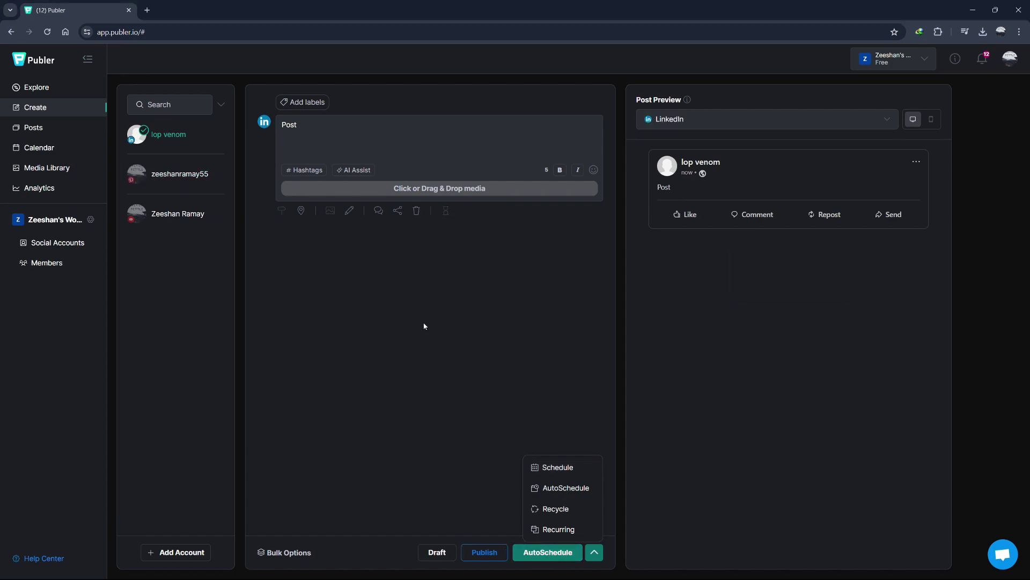
left_click(559, 467)
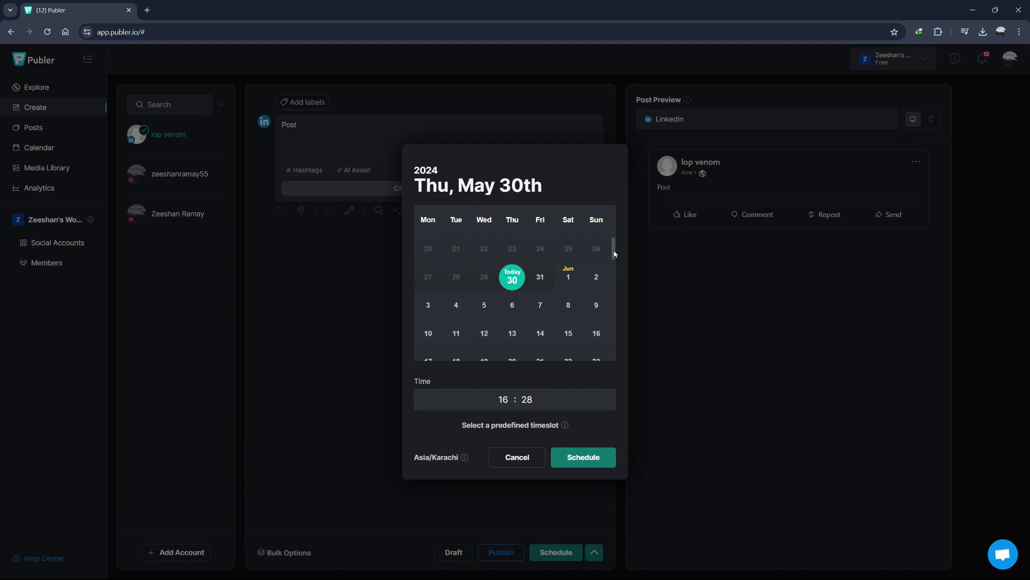
left_click_drag(614, 253, 613, 263)
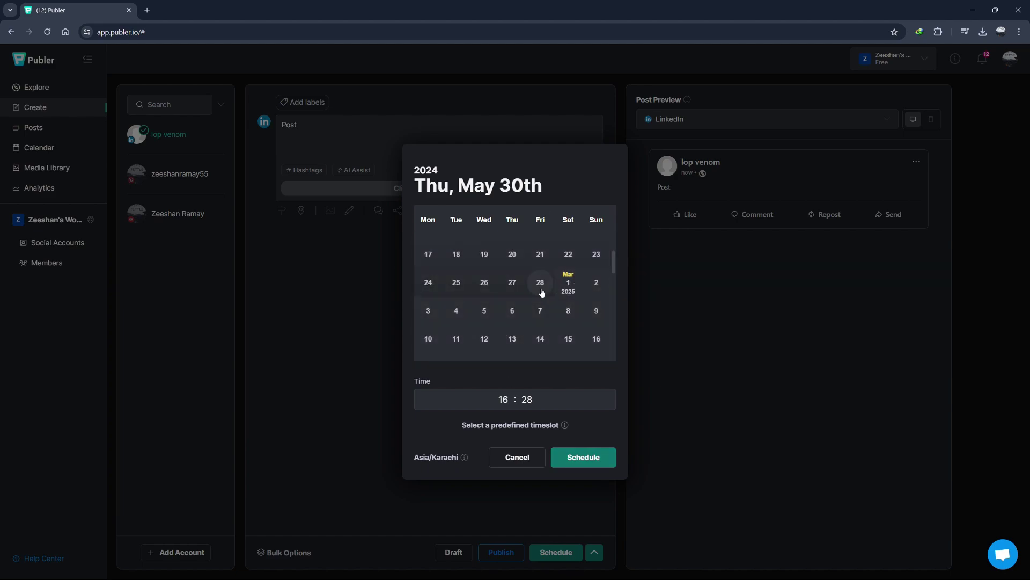
scroll(561, 316, "up", 5)
scroll(561, 316, "up", 10)
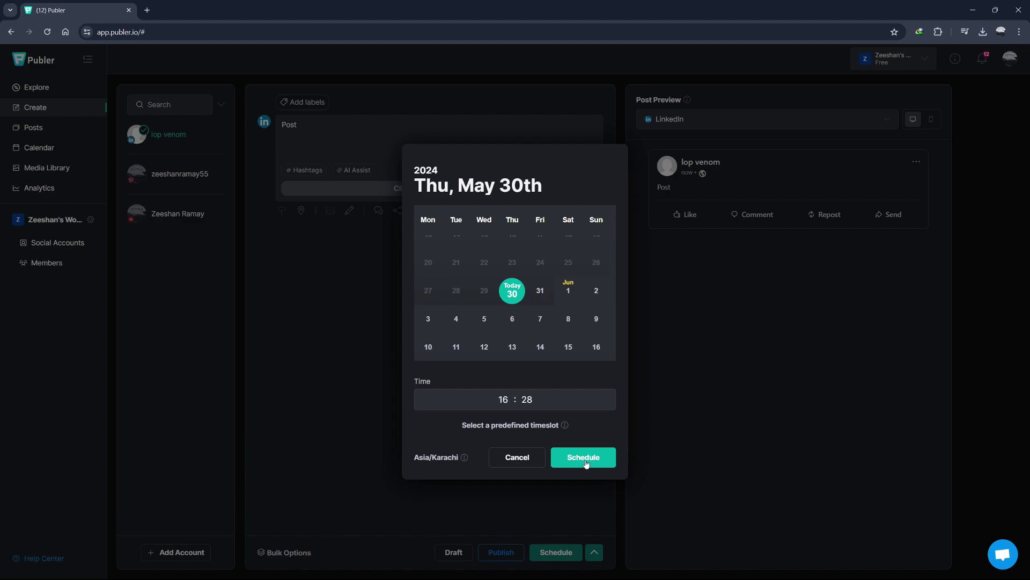
left_click(534, 460)
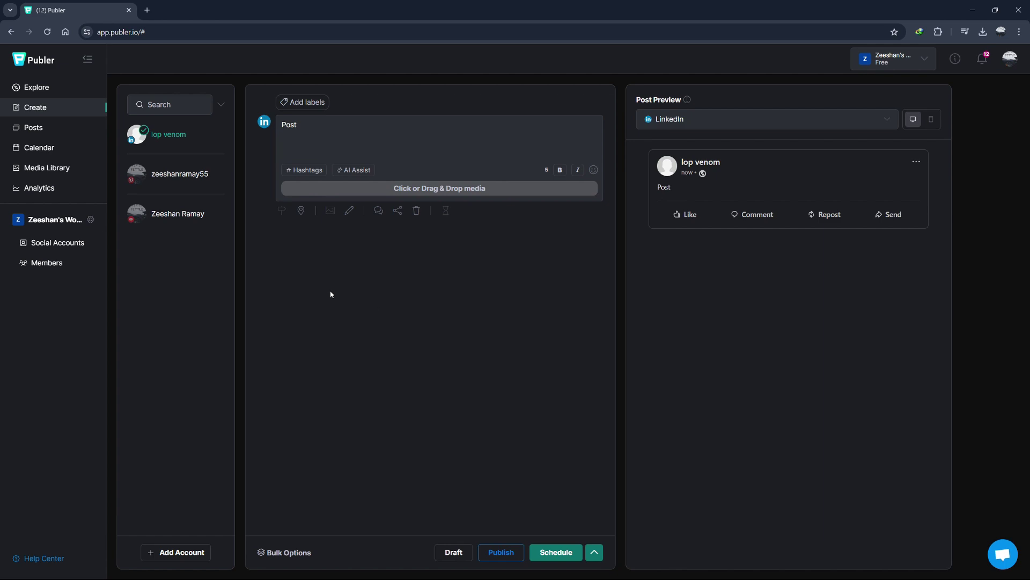
Open Posts filtered to Scheduled status and All approval states
left_click(36, 130)
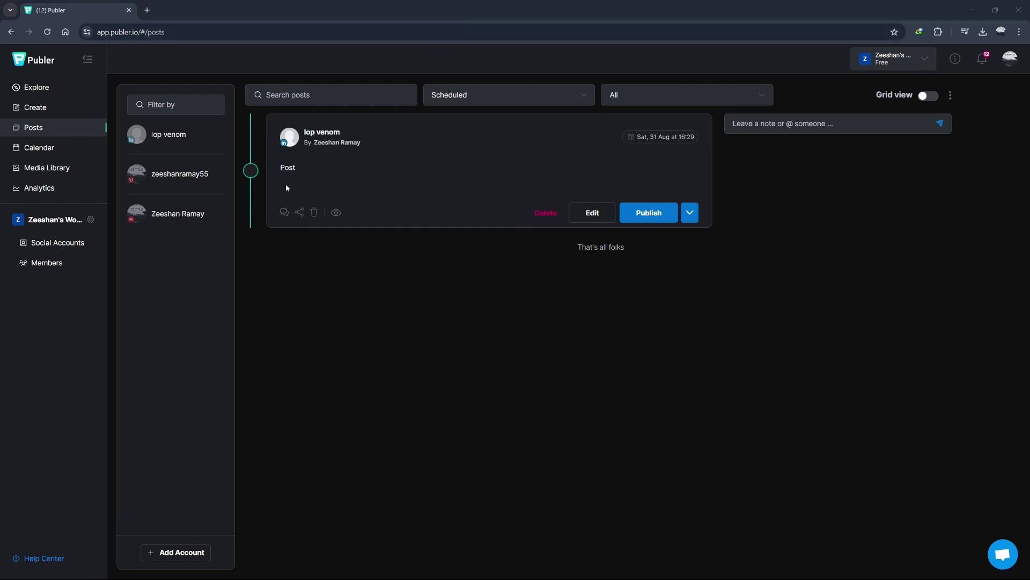
left_click(513, 98)
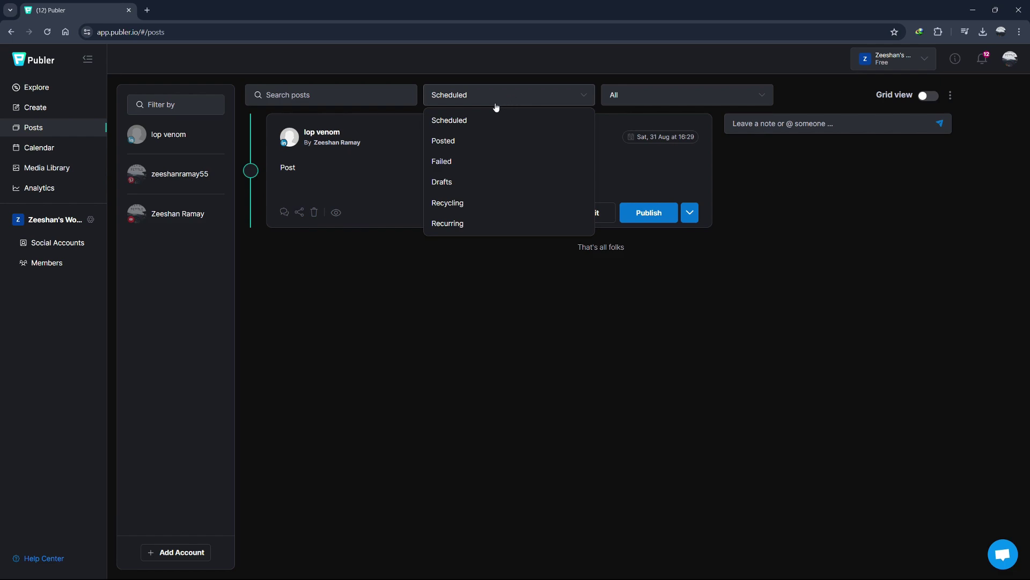
left_click(465, 129)
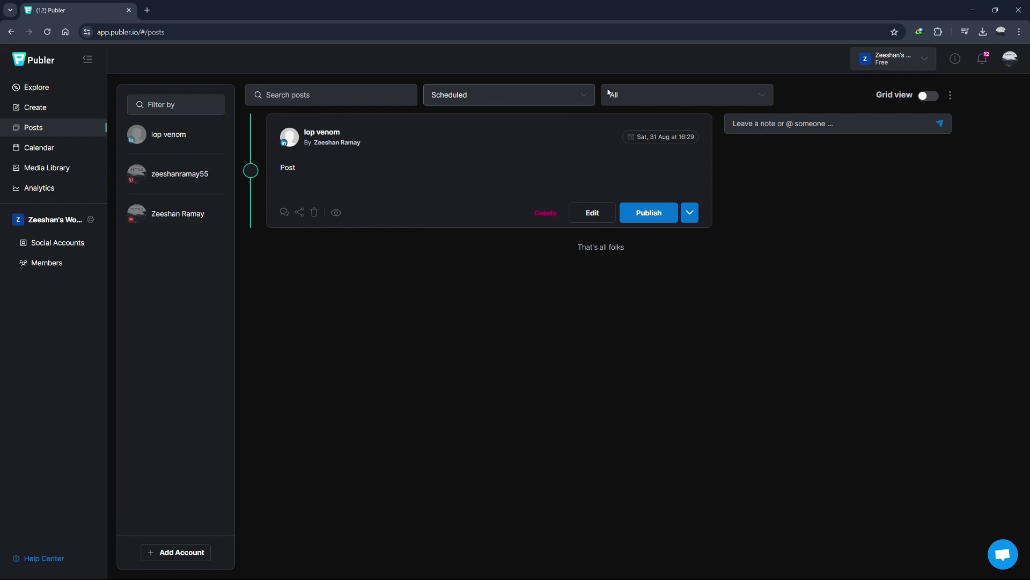
left_click(617, 95)
left_click(667, 96)
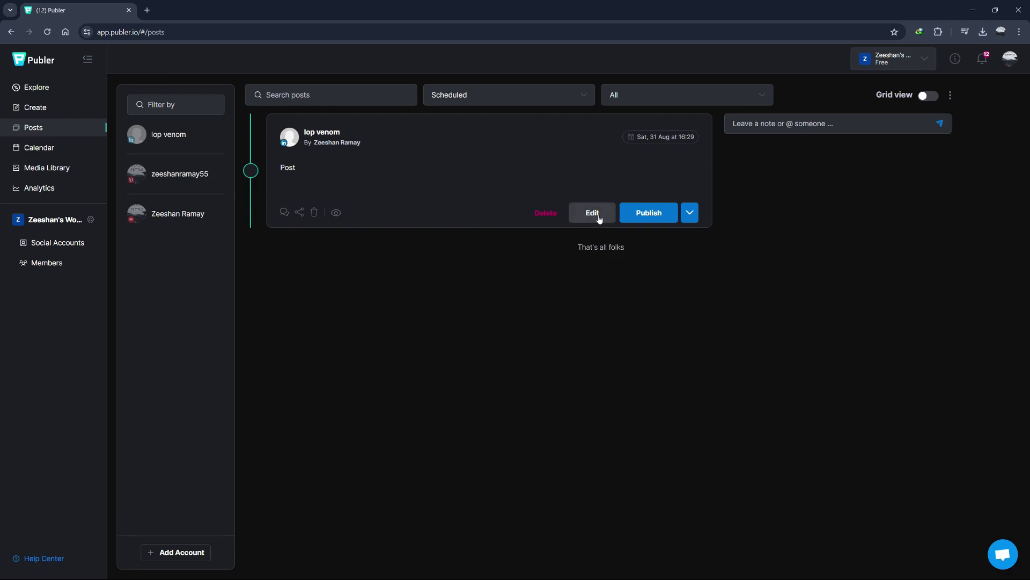
Open the scheduled 'Post' for editing and save it unchanged
left_click(690, 214)
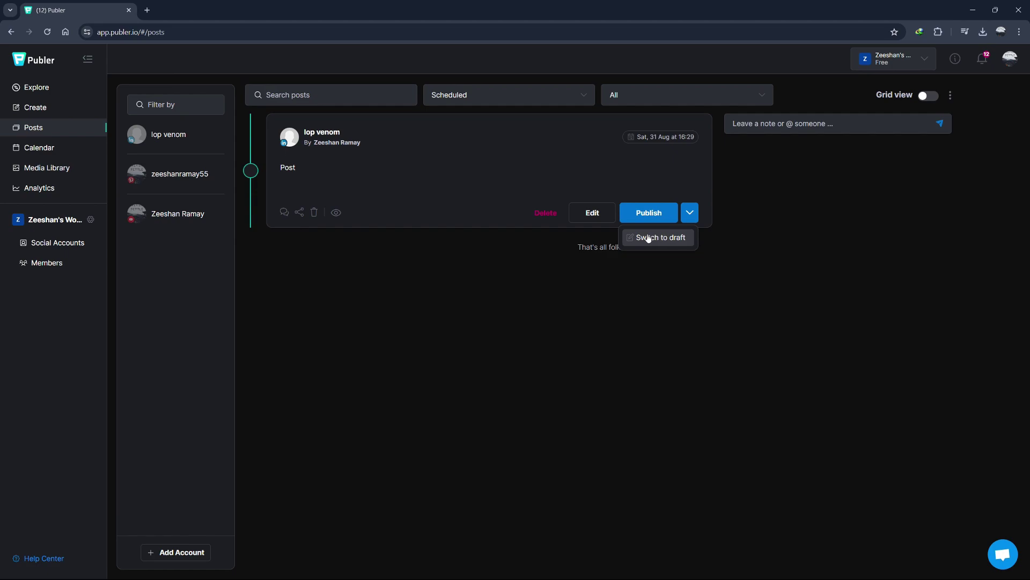
left_click(687, 220)
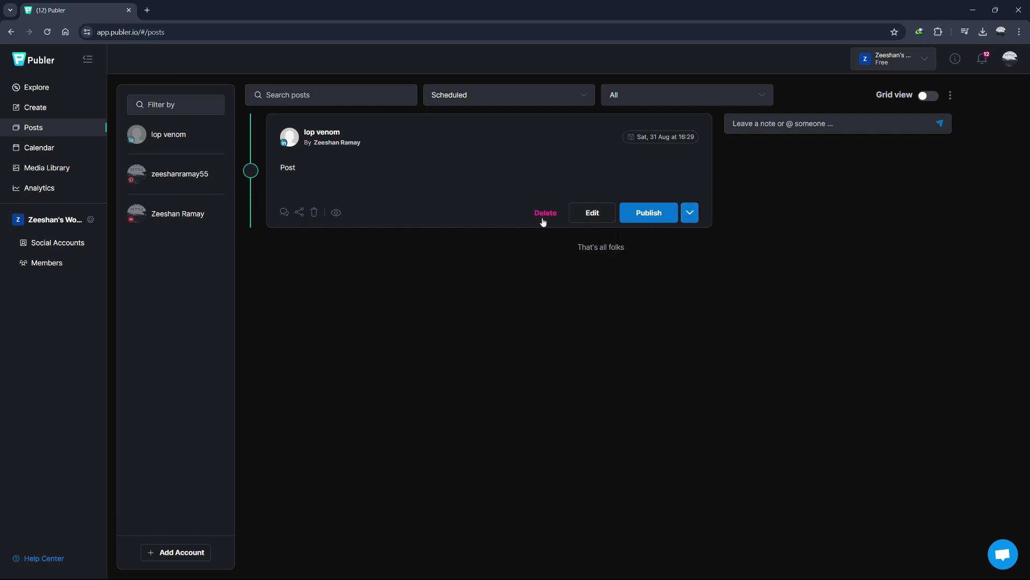
left_click(578, 218)
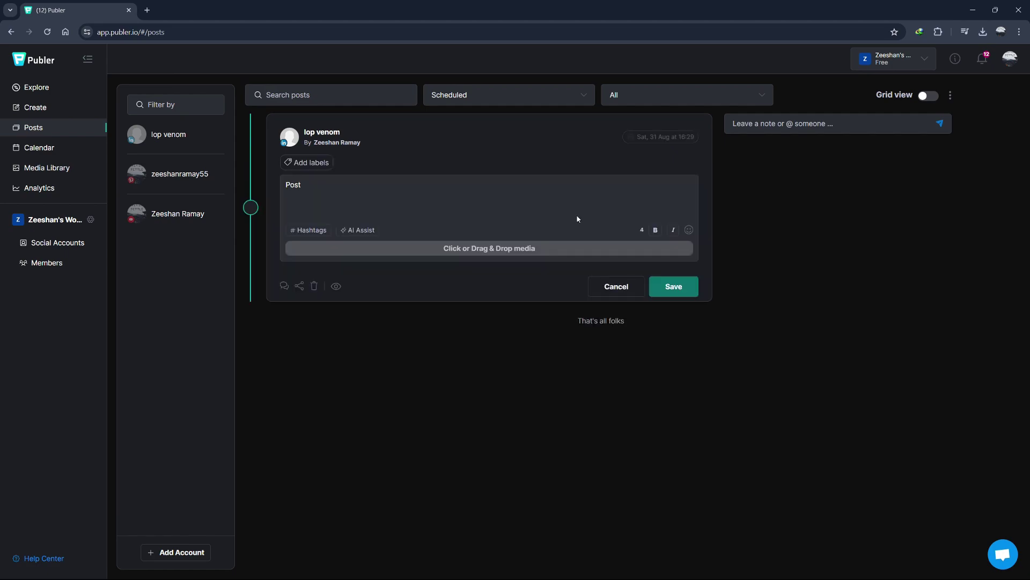
key("ctrl+a")
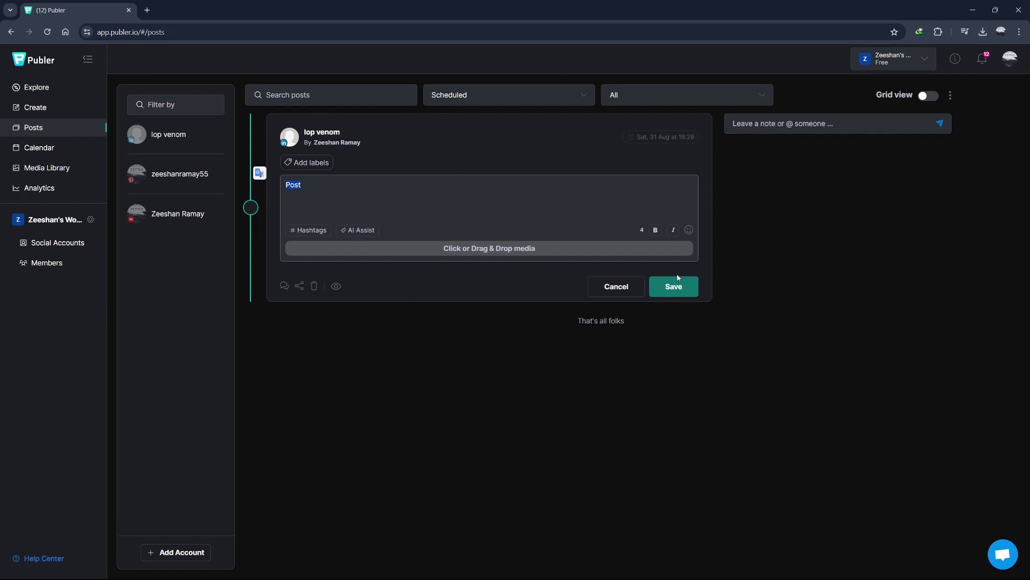
left_click(688, 291)
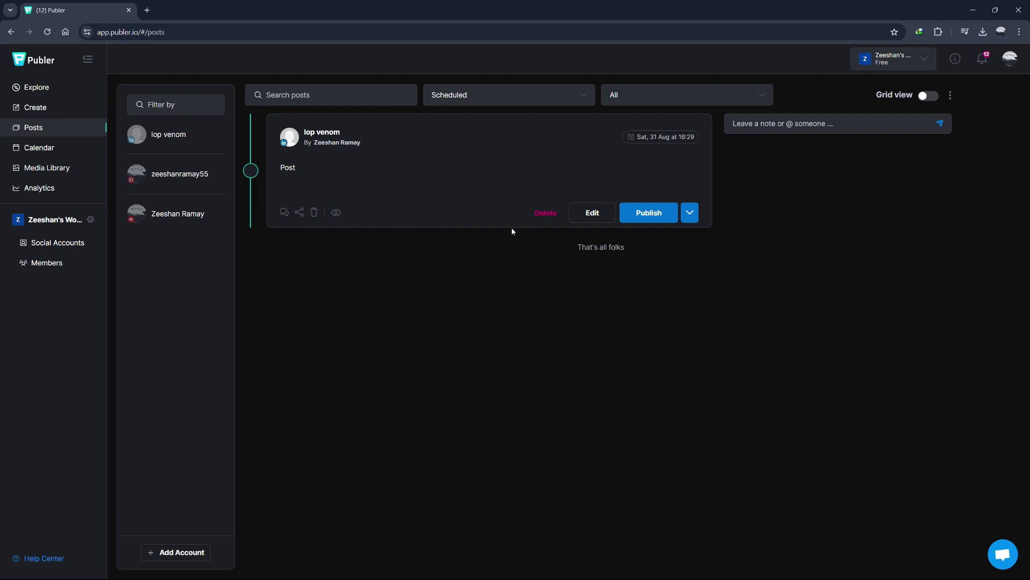
Check the post's scheduled date, then delete the post and confirm
left_click(661, 138)
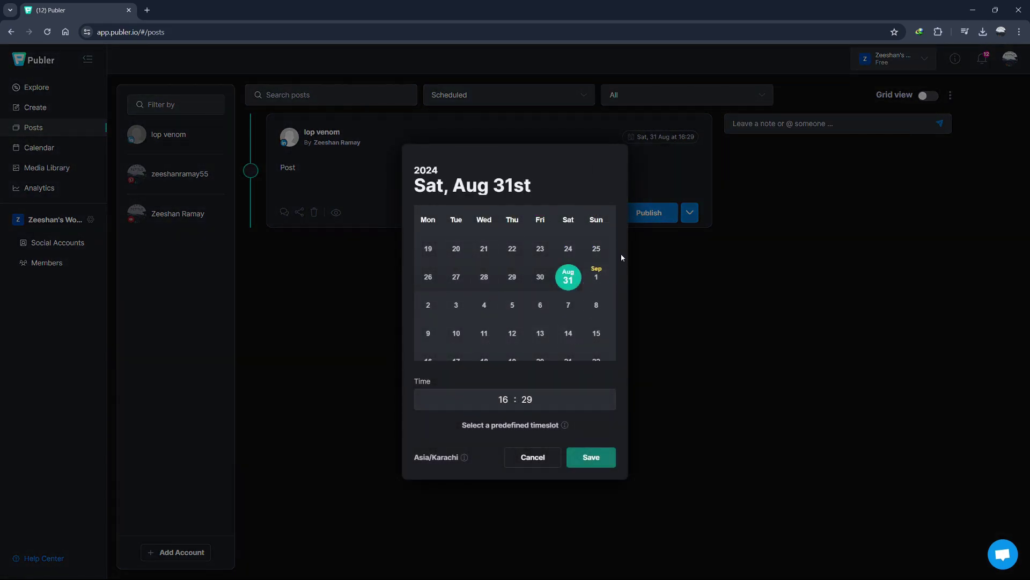
left_click_drag(612, 254, 612, 275)
left_click(545, 455)
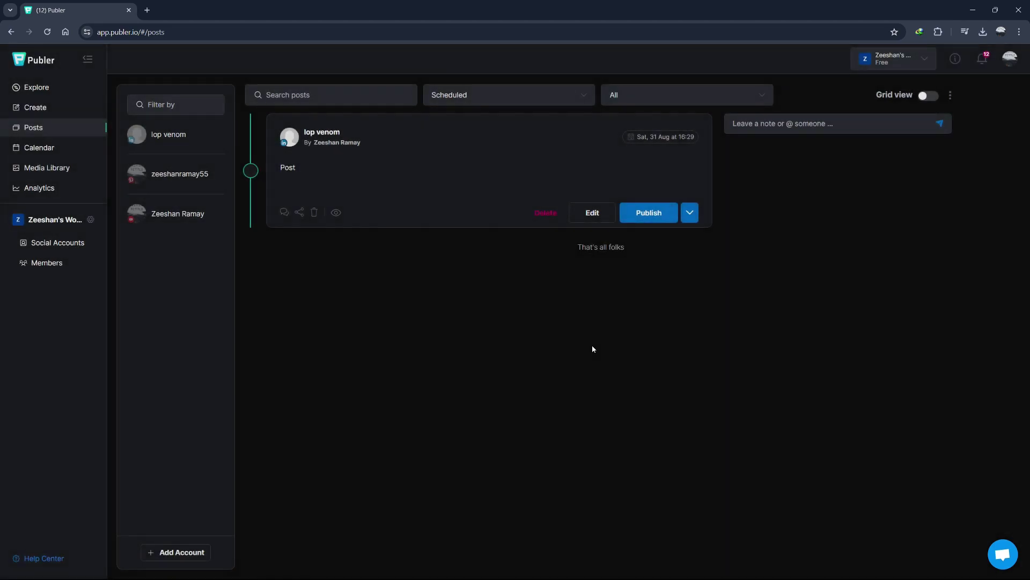
left_click(545, 213)
left_click(592, 341)
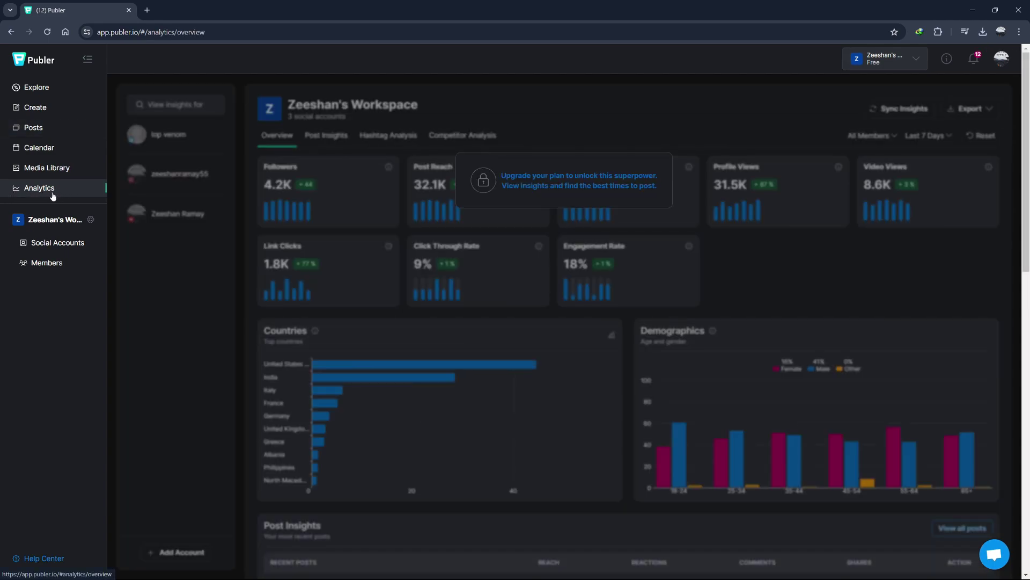
Scroll the blurred Analytics overview from hashtag analysis and best posting times up to the workspace metric cards
scroll(583, 294, "down", 4)
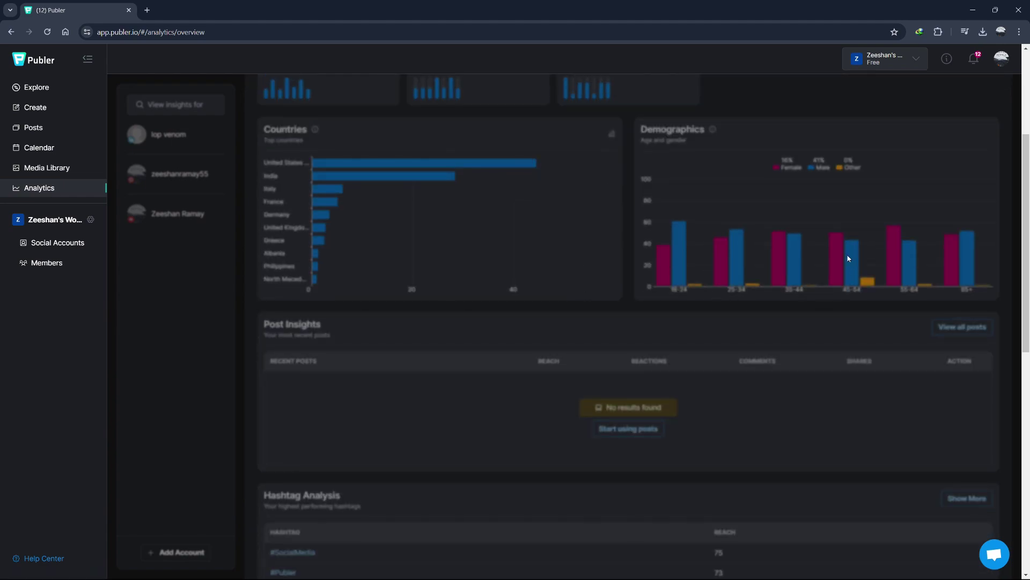
scroll(413, 259, "up", 3)
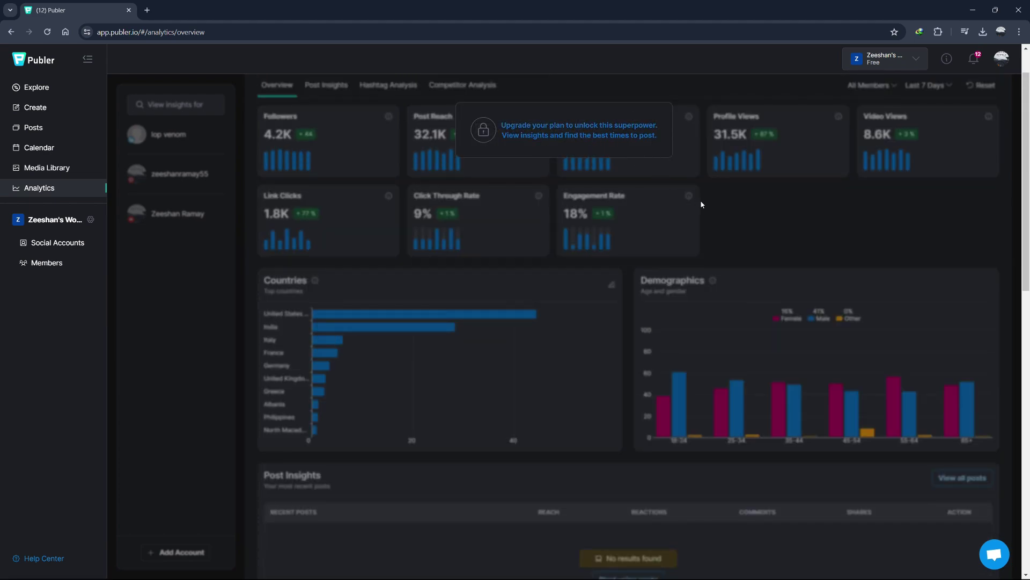
scroll(1026, 220, "down", 1)
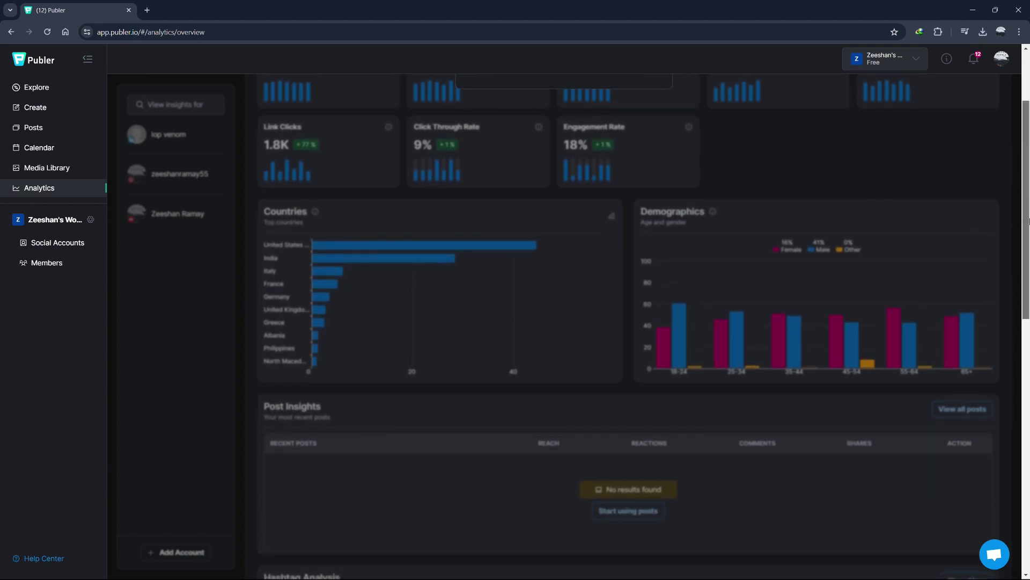
scroll(1027, 220, "down", 8)
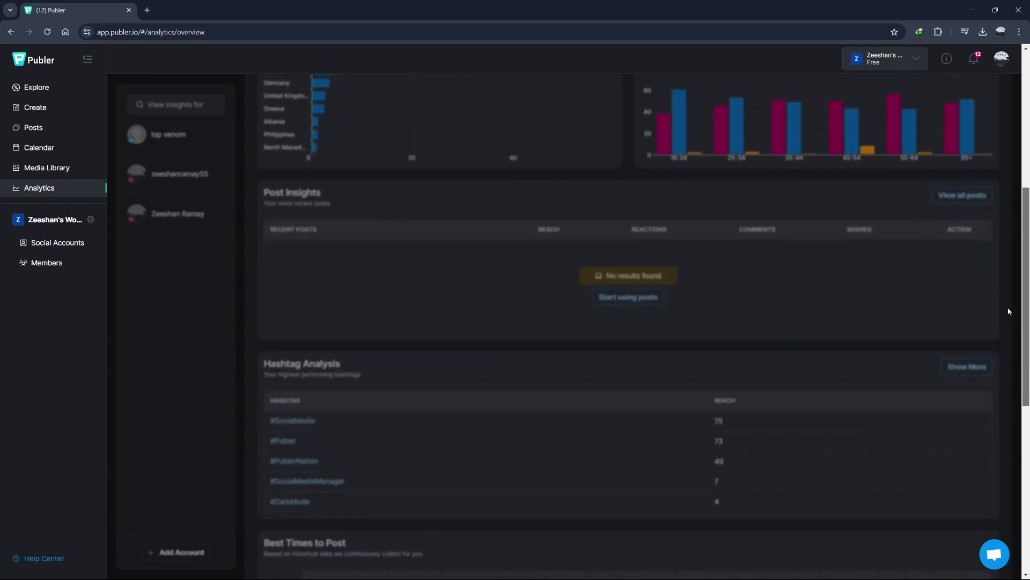
scroll(992, 434, "down", 2)
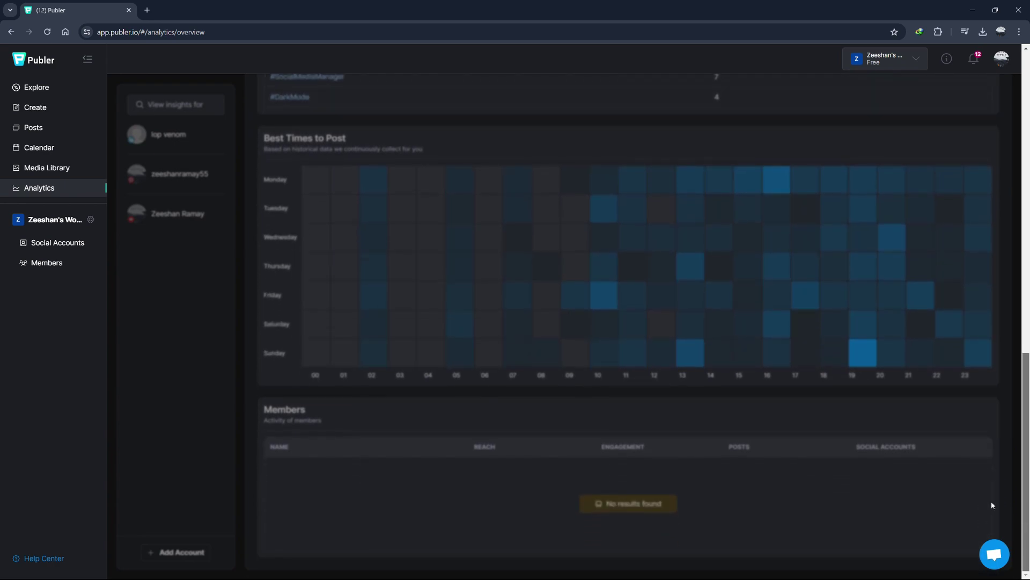
scroll(994, 456, "up", 3)
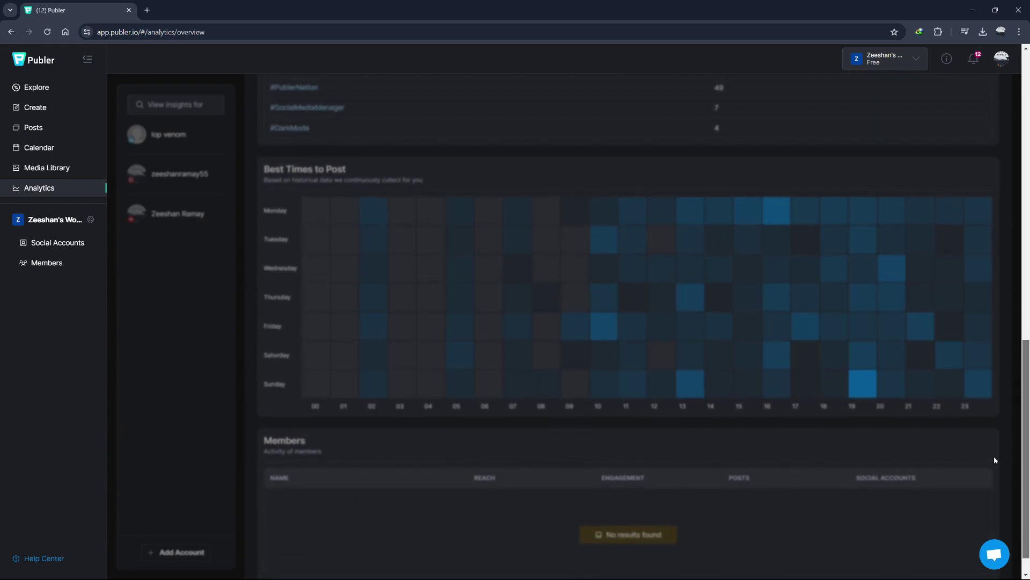
scroll(1008, 410, "up", 8)
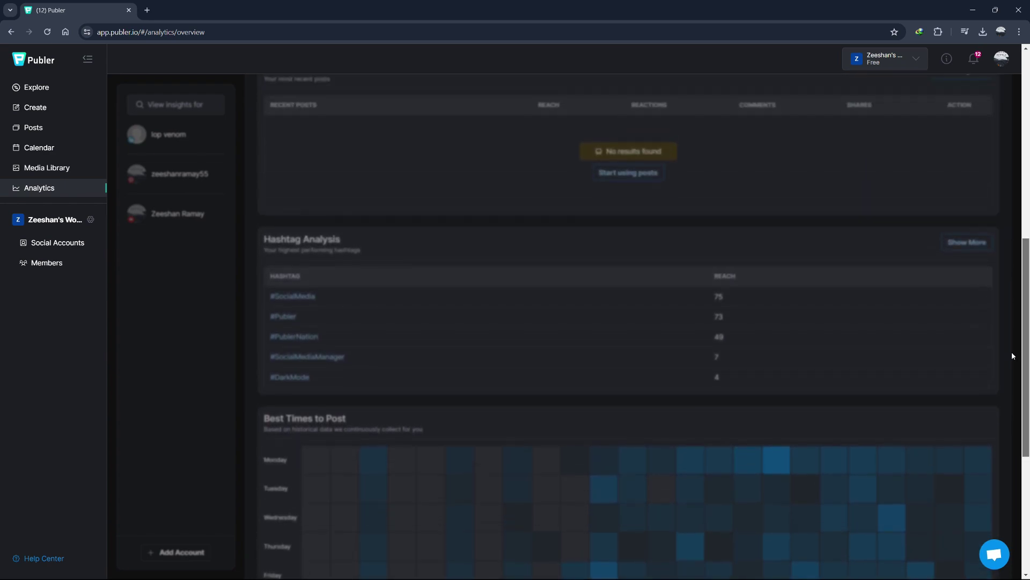
scroll(1027, 242, "up", 4)
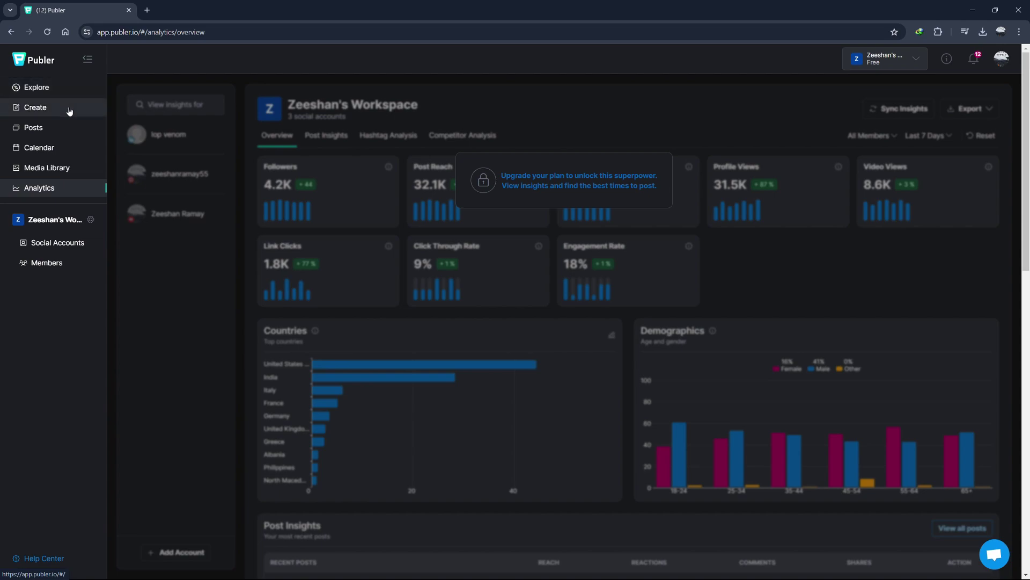
Try AutoSchedule on a new LinkedIn draft, cancel it, and go to the Members page
left_click(35, 107)
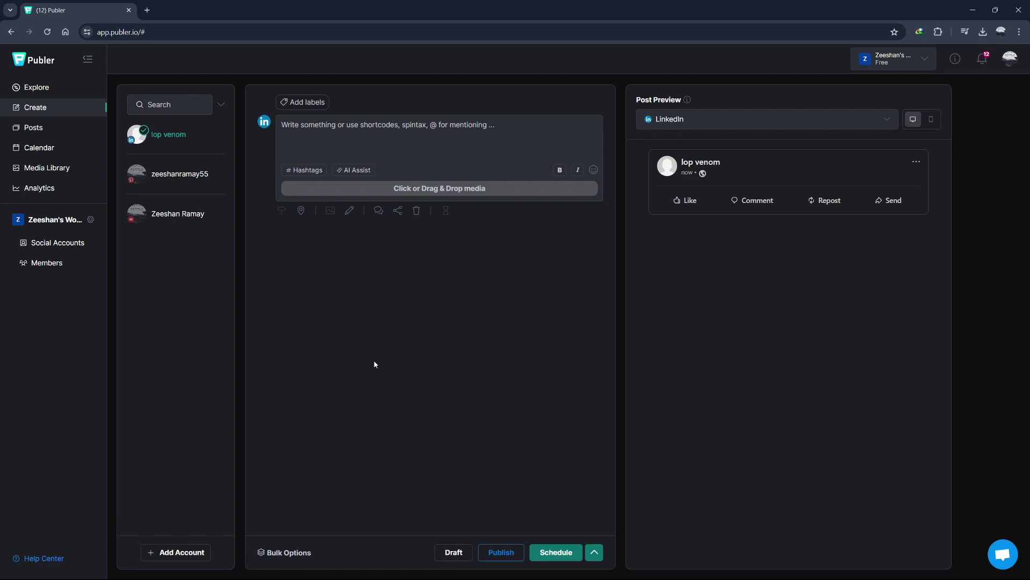
left_click(594, 553)
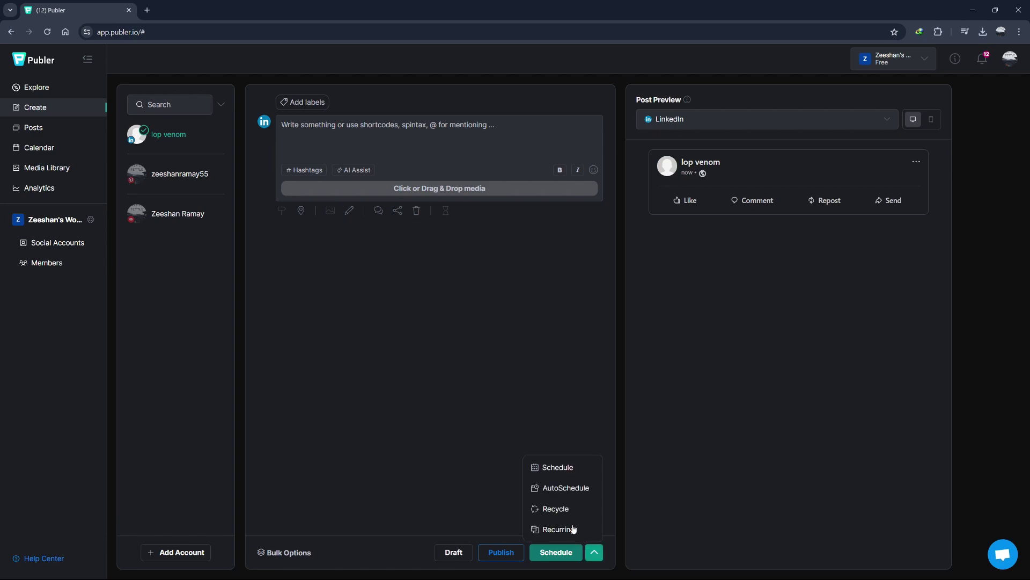
left_click(553, 488)
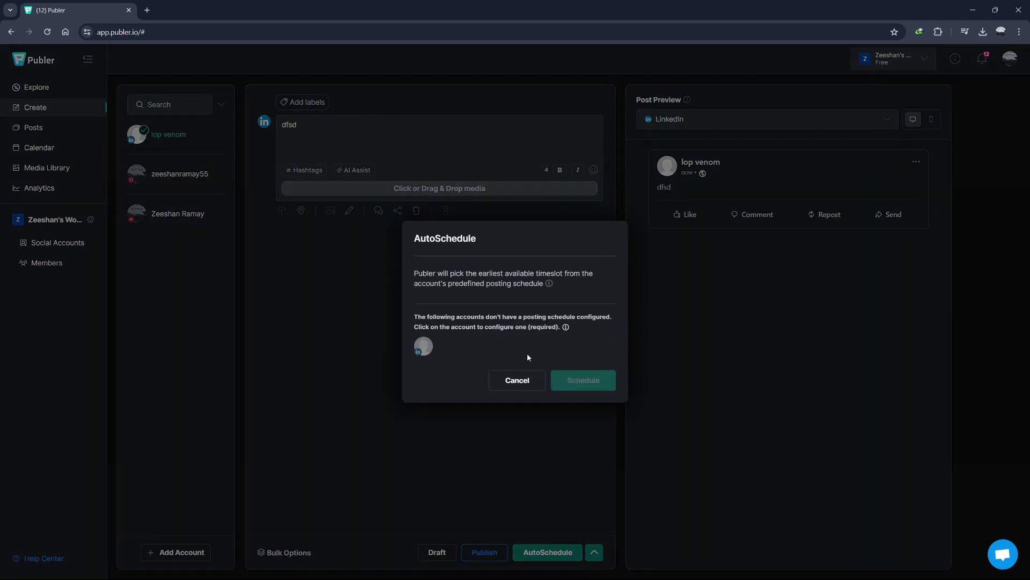
left_click_drag(414, 275, 569, 293)
left_click(591, 342)
left_click(517, 381)
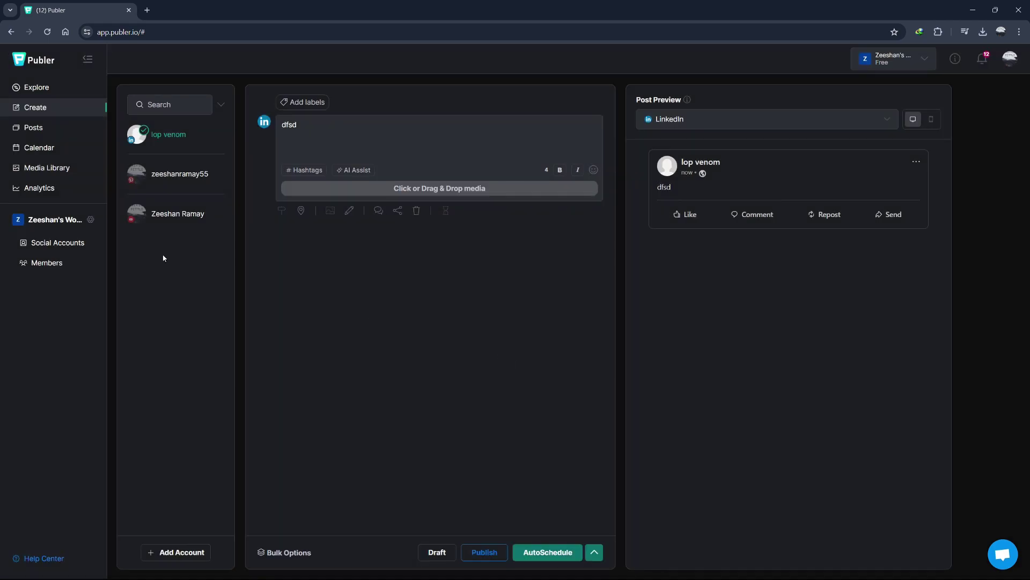
left_click(59, 264)
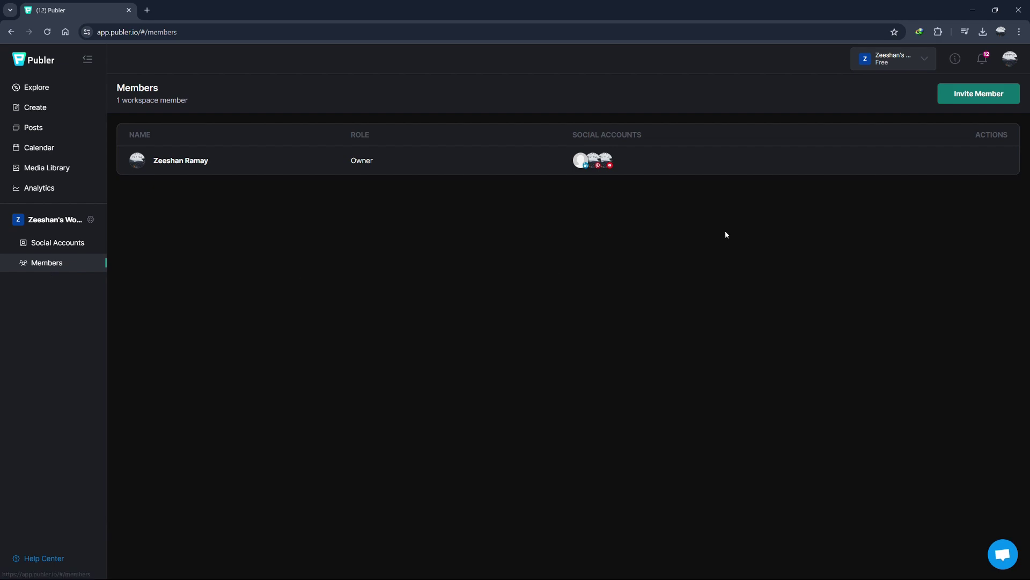
Preview the Editor invite form, close both invite dialogs, and open Plans & Pricing in a new tab
left_click(987, 97)
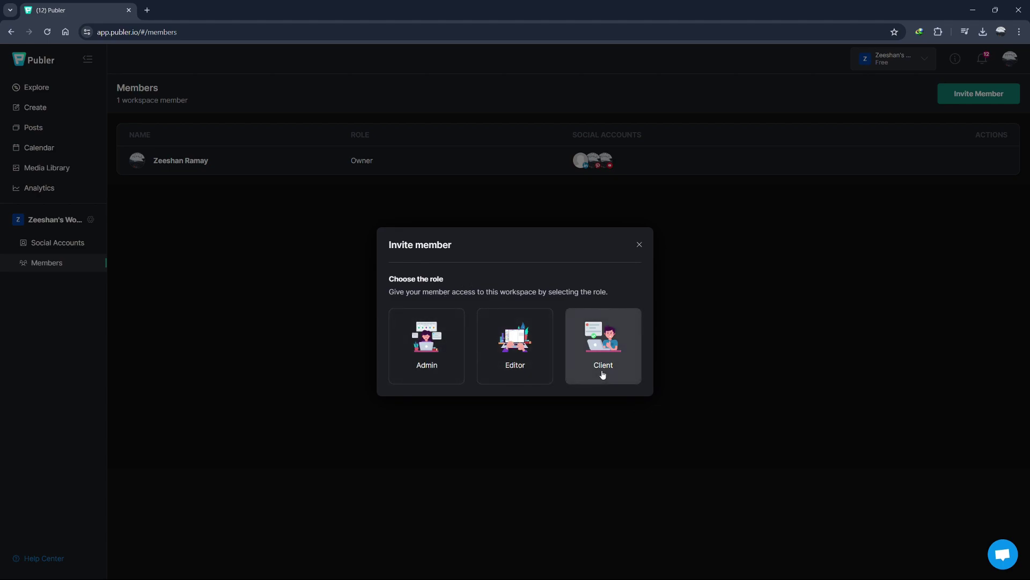
left_click(529, 372)
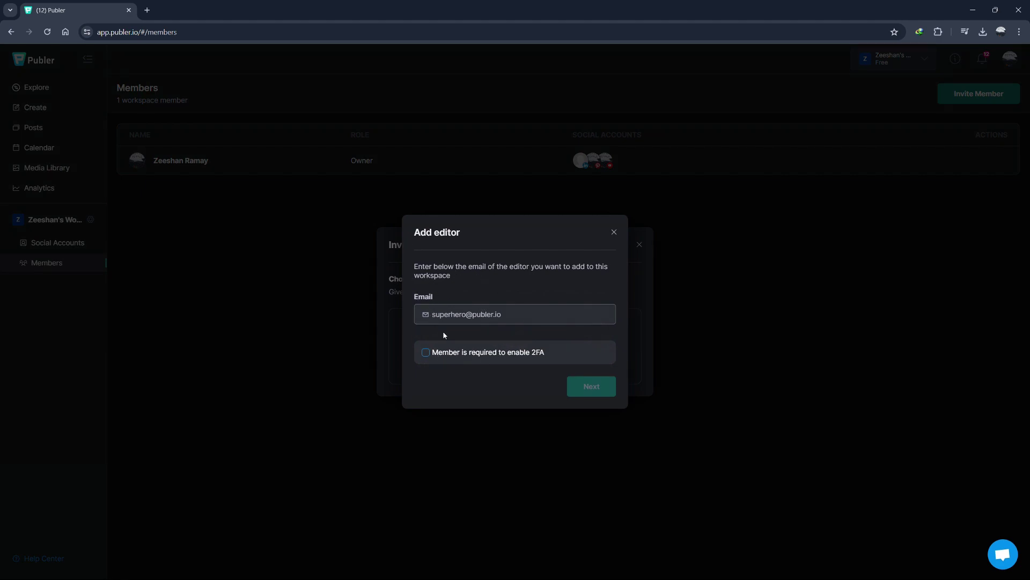
left_click(618, 239)
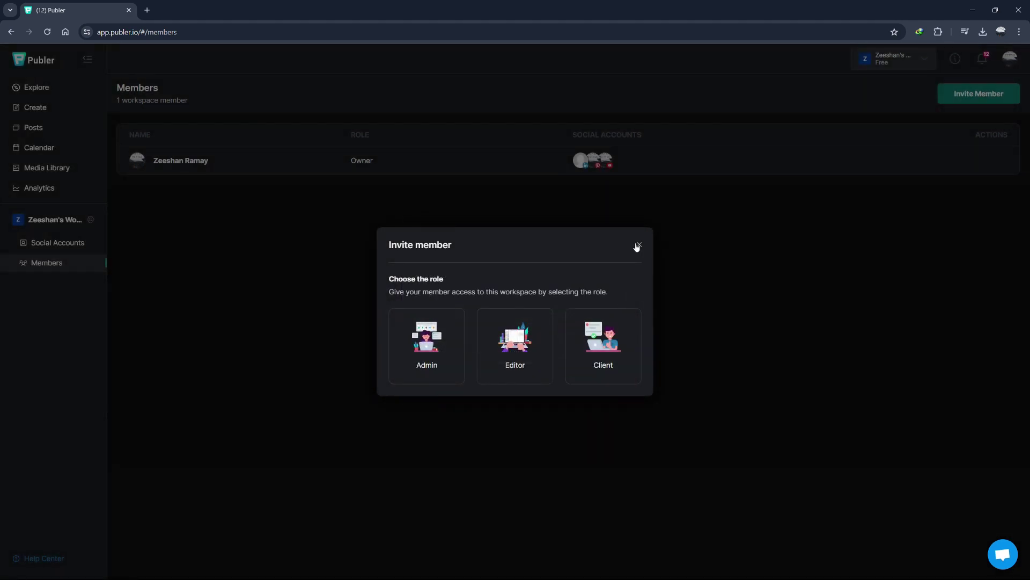
left_click(639, 245)
left_click(216, 15)
scroll(285, 134, "up", 3)
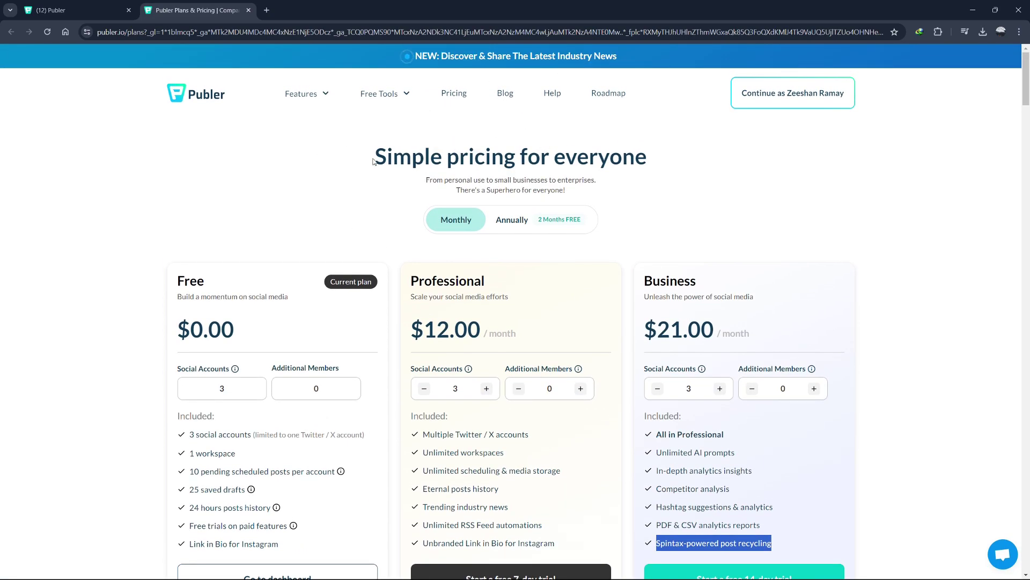
left_click_drag(374, 161, 696, 164)
left_click(697, 164)
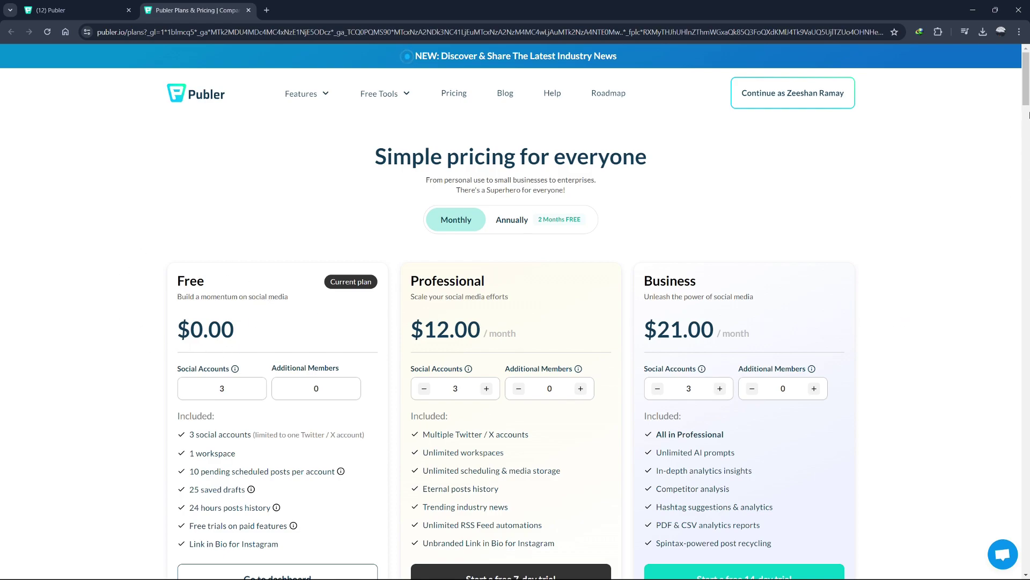
scroll(1028, 115, "down", 2)
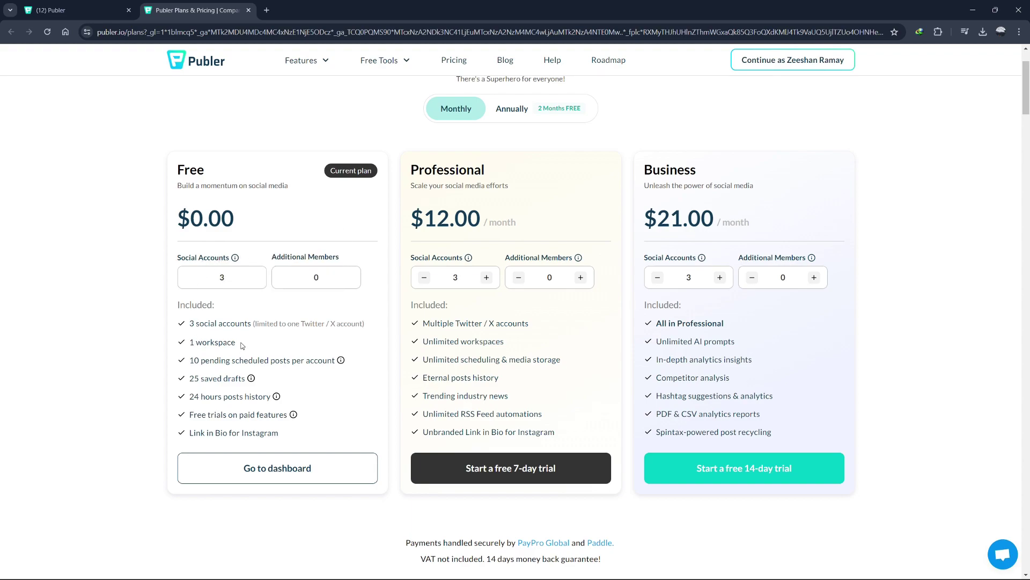
left_click_drag(242, 345, 324, 379)
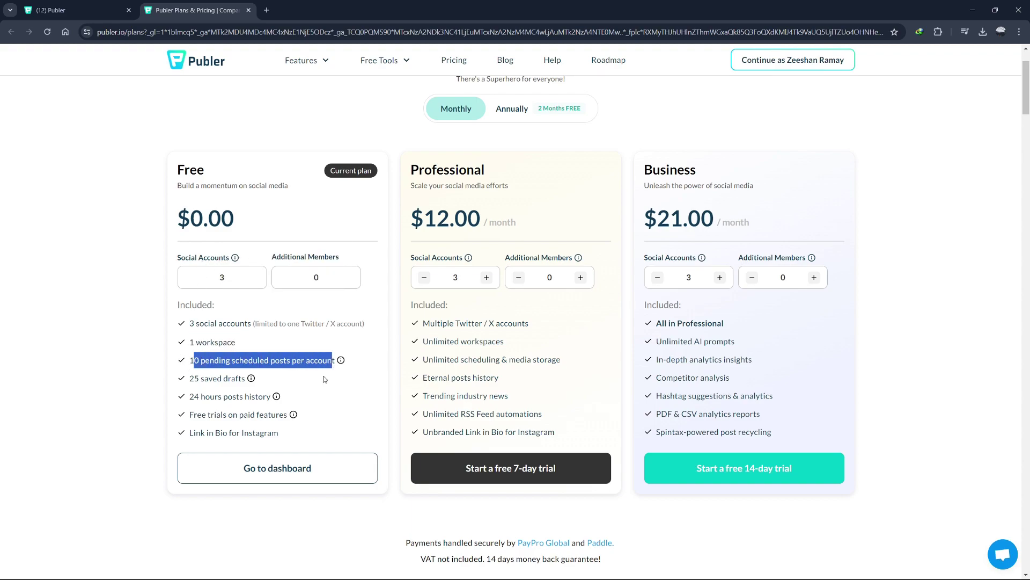
left_click(276, 377)
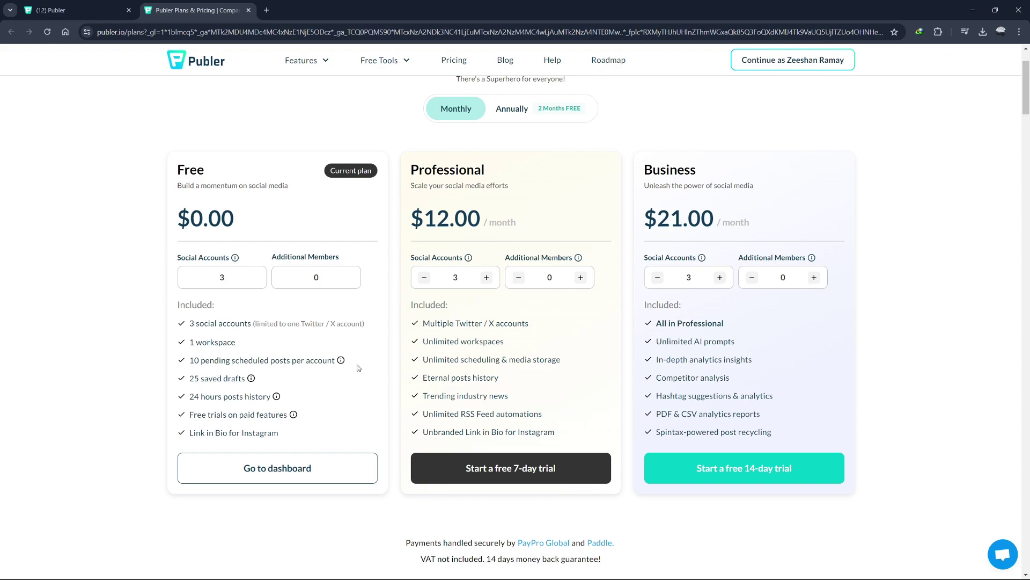
left_click_drag(496, 165, 408, 173)
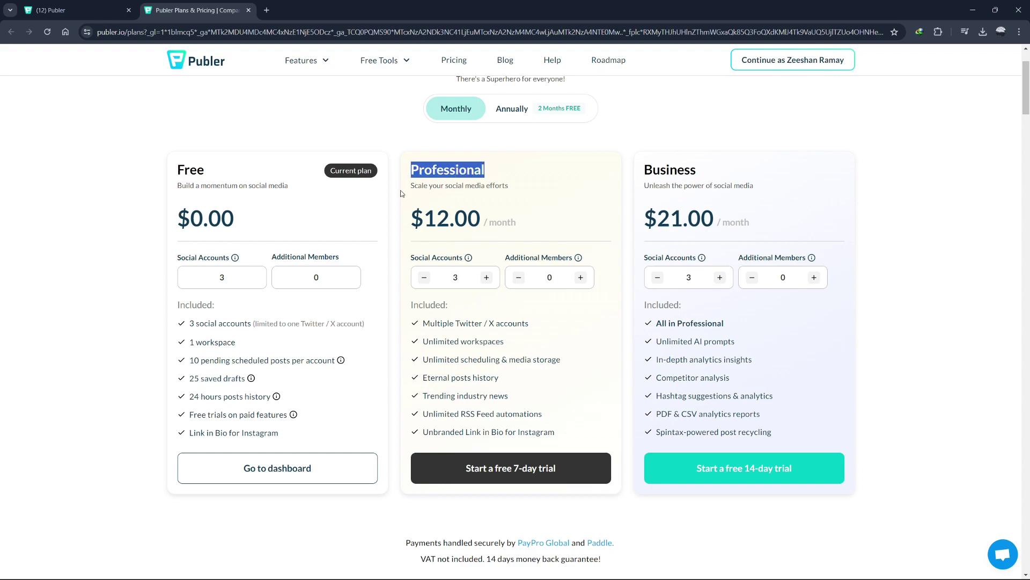
left_click(562, 212)
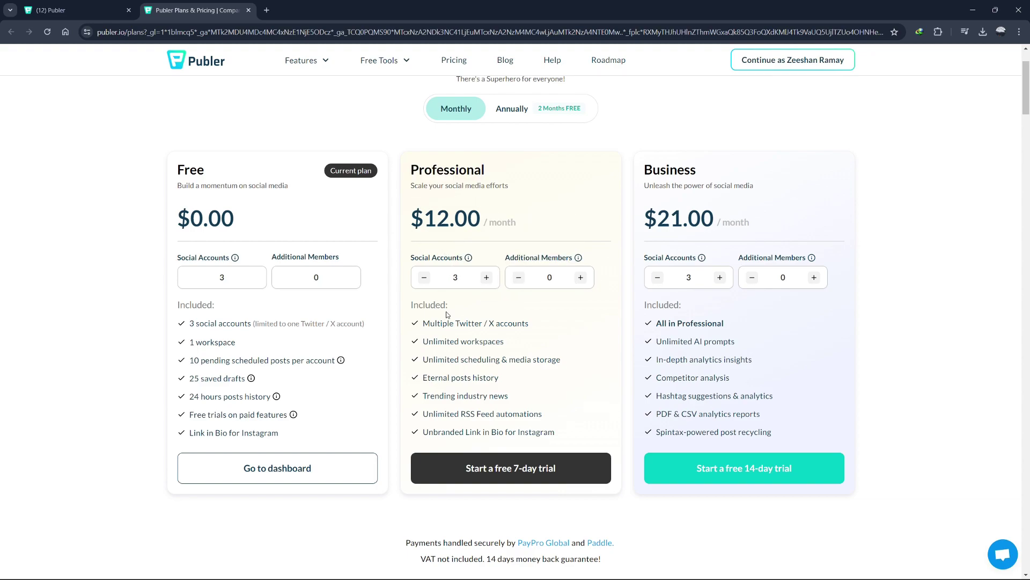
left_click_drag(504, 342, 553, 360)
left_click(549, 375)
left_click(580, 277)
left_click(520, 278)
left_click(486, 277)
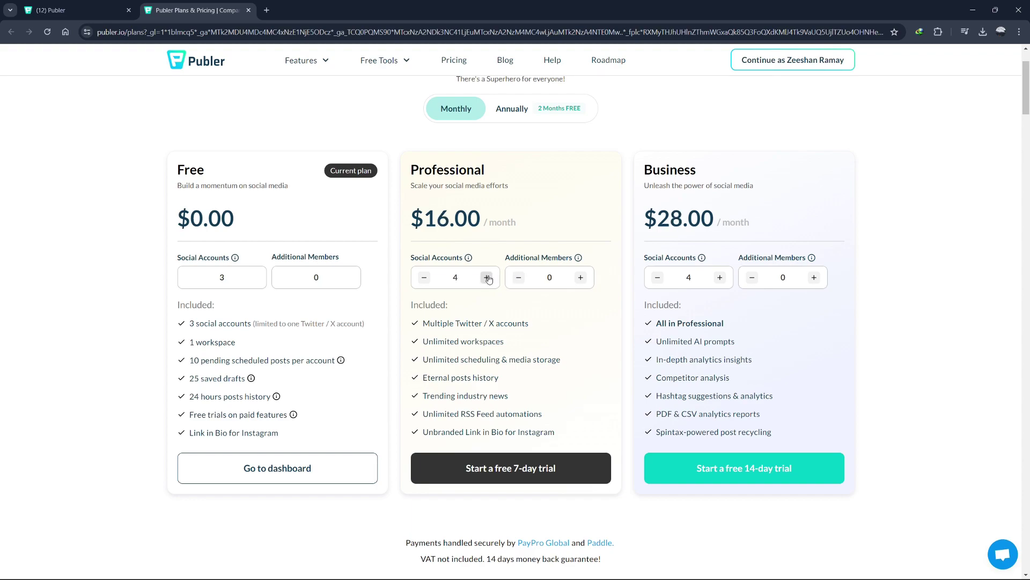
left_click(425, 278)
left_click_drag(542, 414, 419, 417)
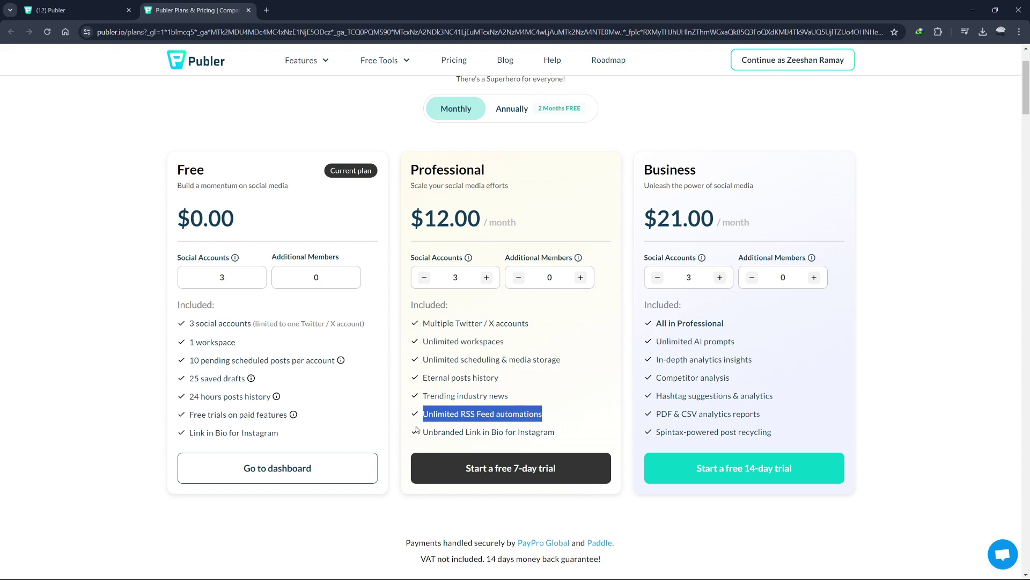
left_click(424, 430)
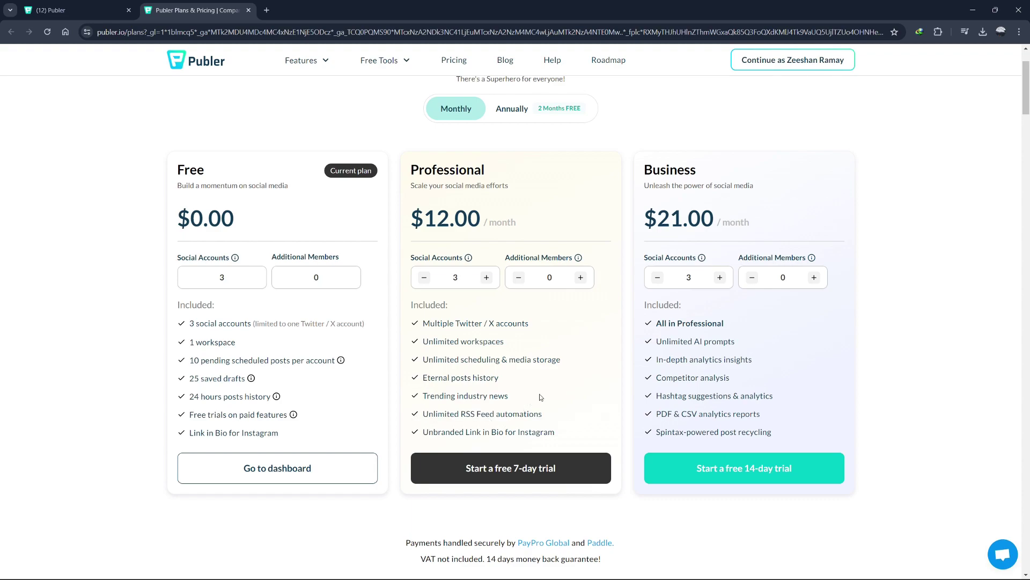
left_click_drag(687, 172, 639, 173)
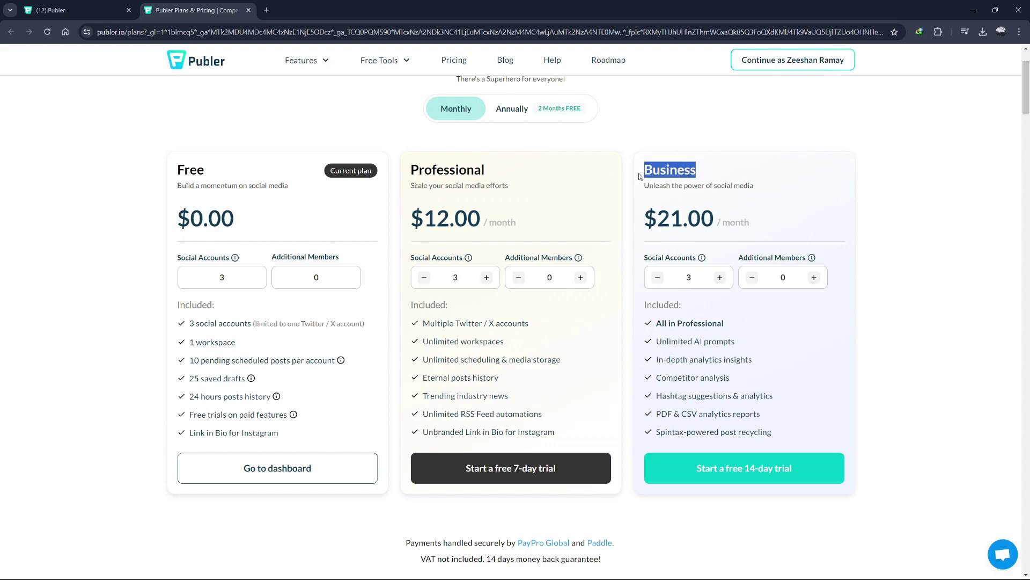
left_click_drag(656, 215, 719, 217)
left_click(746, 212)
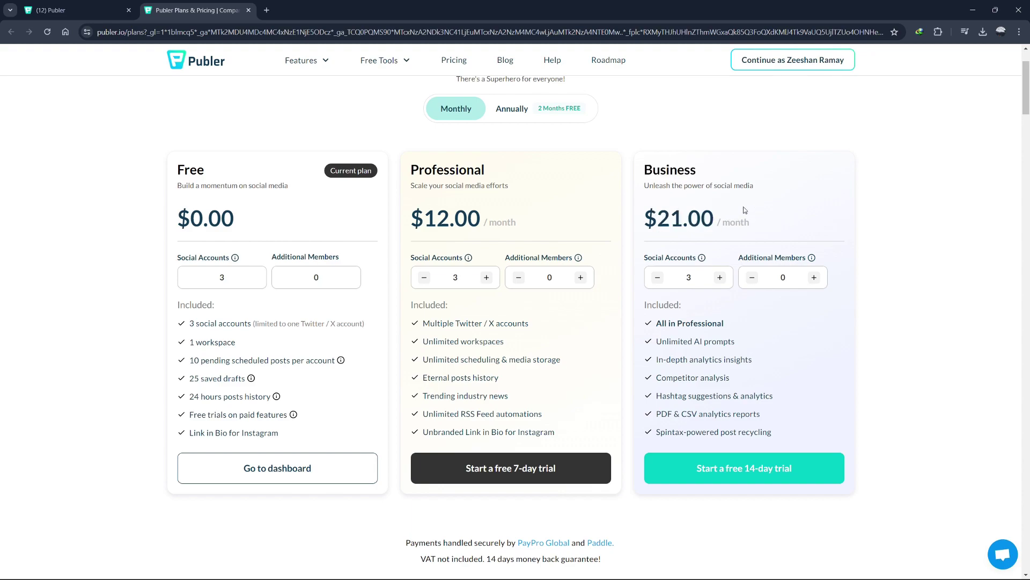
left_click_drag(735, 327, 656, 323)
left_click_drag(740, 344, 776, 433)
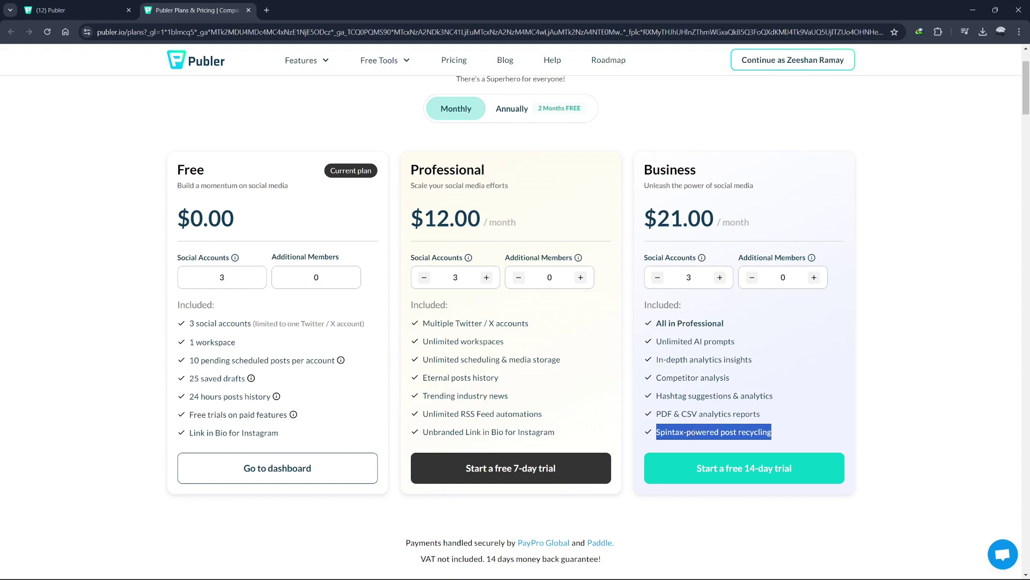
left_click(798, 428)
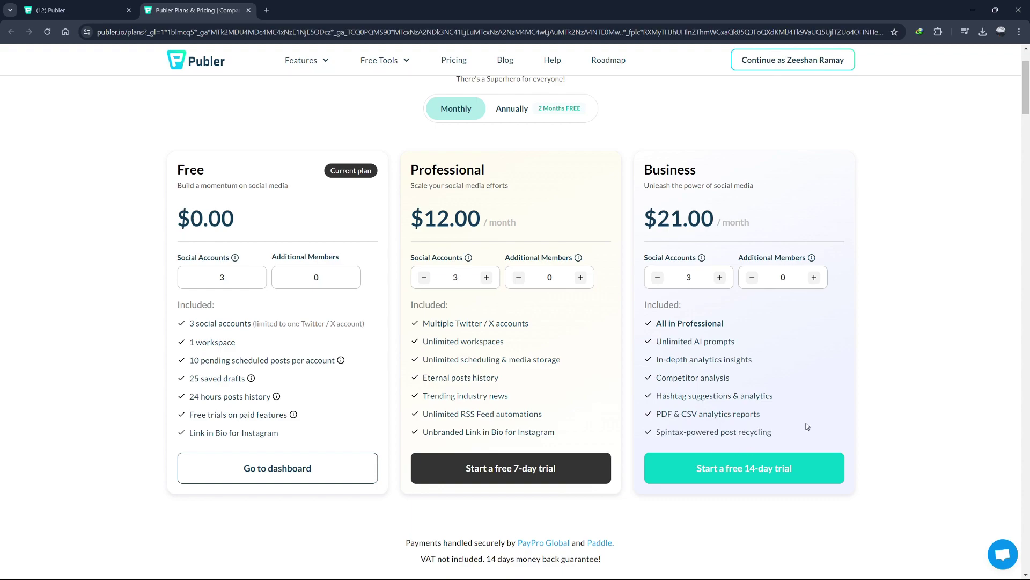
left_click(719, 277)
left_click(720, 277)
left_click(660, 280)
left_click(659, 280)
left_click(814, 277)
left_click(814, 277)
left_click(752, 277)
left_click(752, 277)
Scroll up to the monthly plans: Free $0.00, Professional $12.00, Business $21.00
scroll(575, 298, "up", 1)
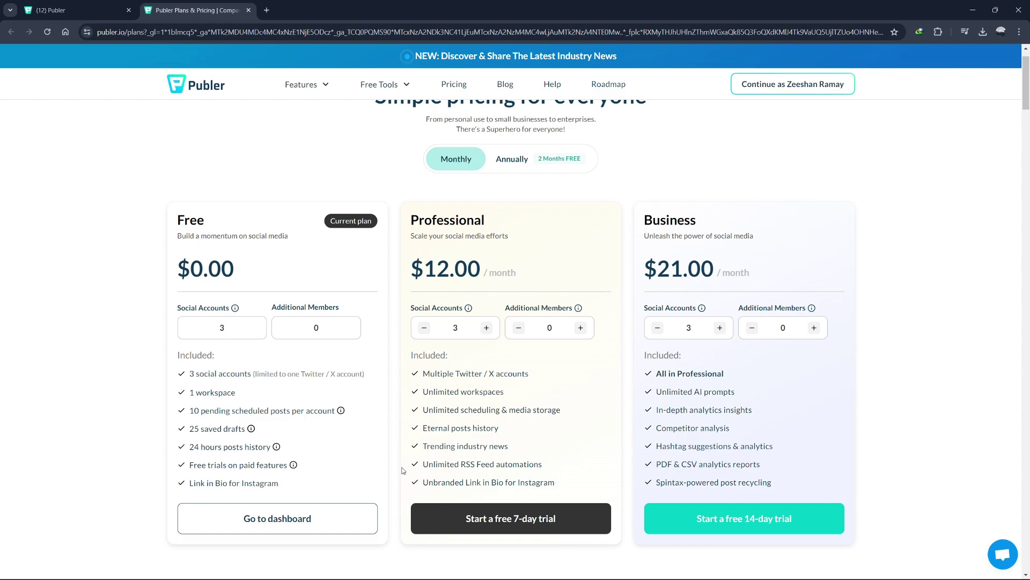